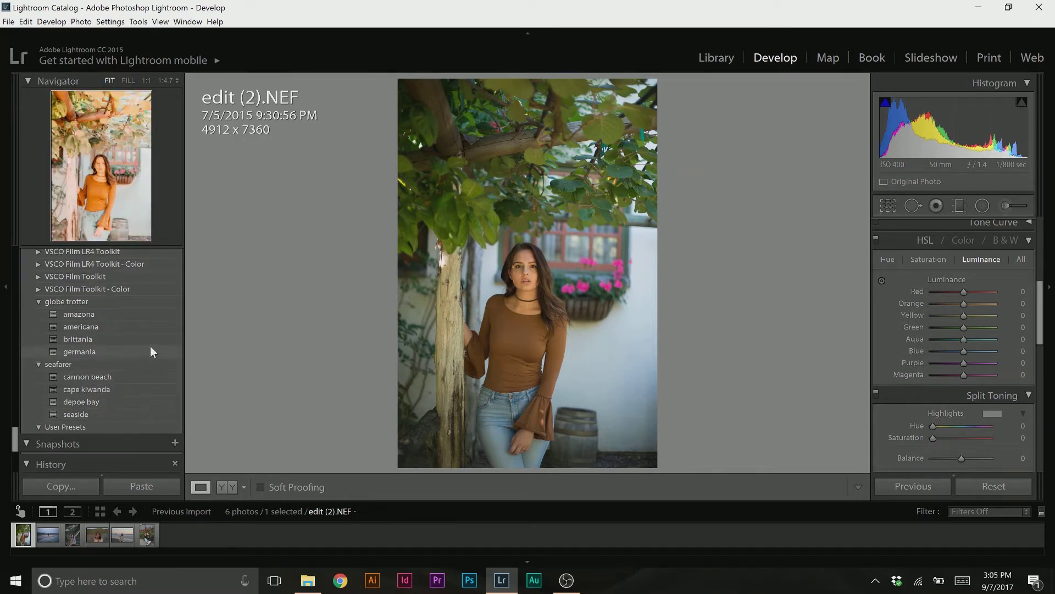
Apply the globe trotter americana preset to edit (2).NEF and set its exposure to +0.49.
click(151, 329)
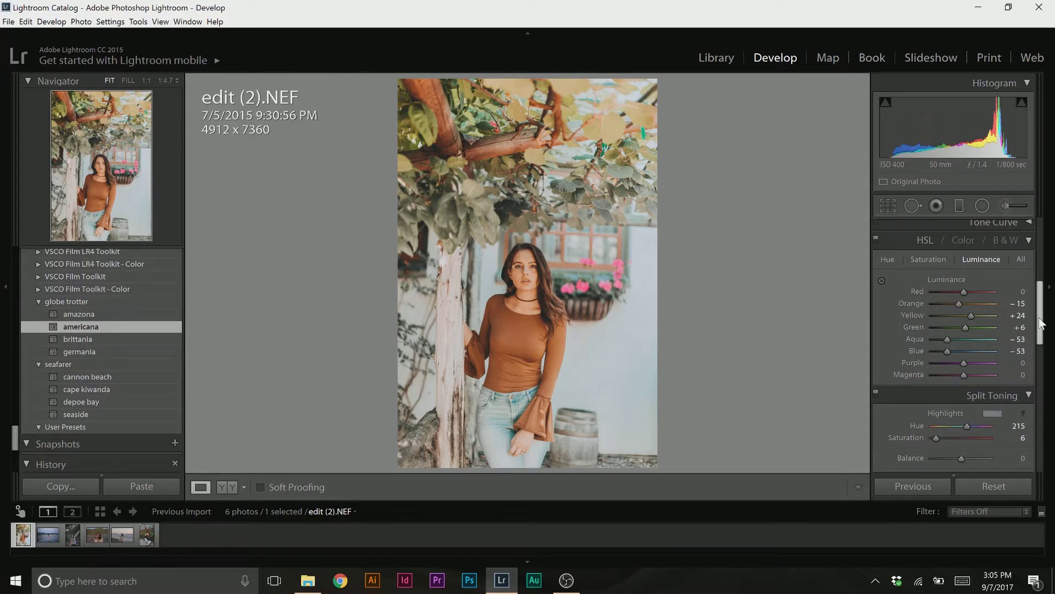
drag(1043, 323, 1035, 251)
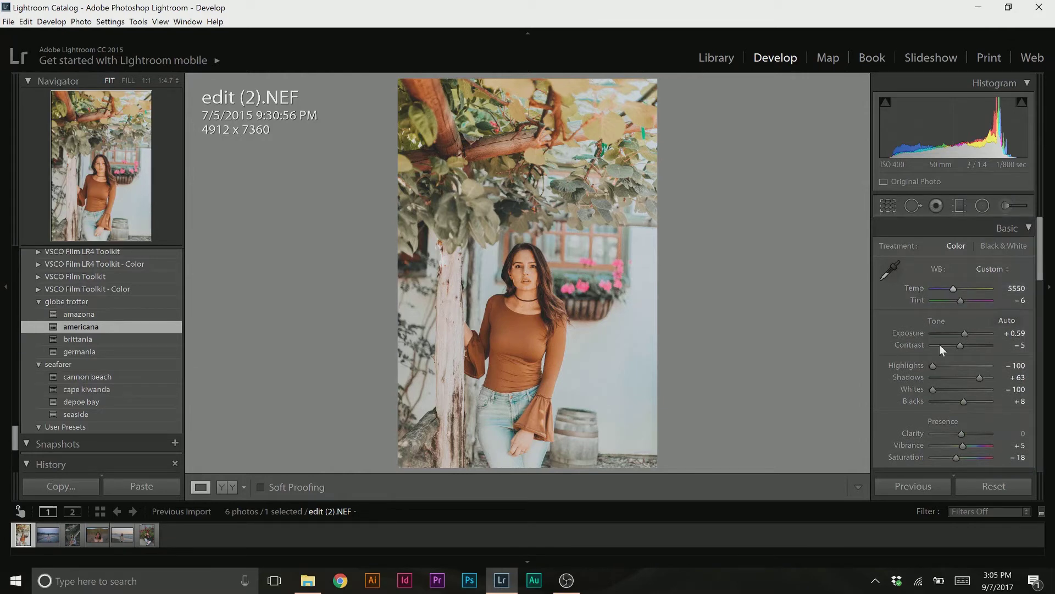
drag(968, 333, 966, 333)
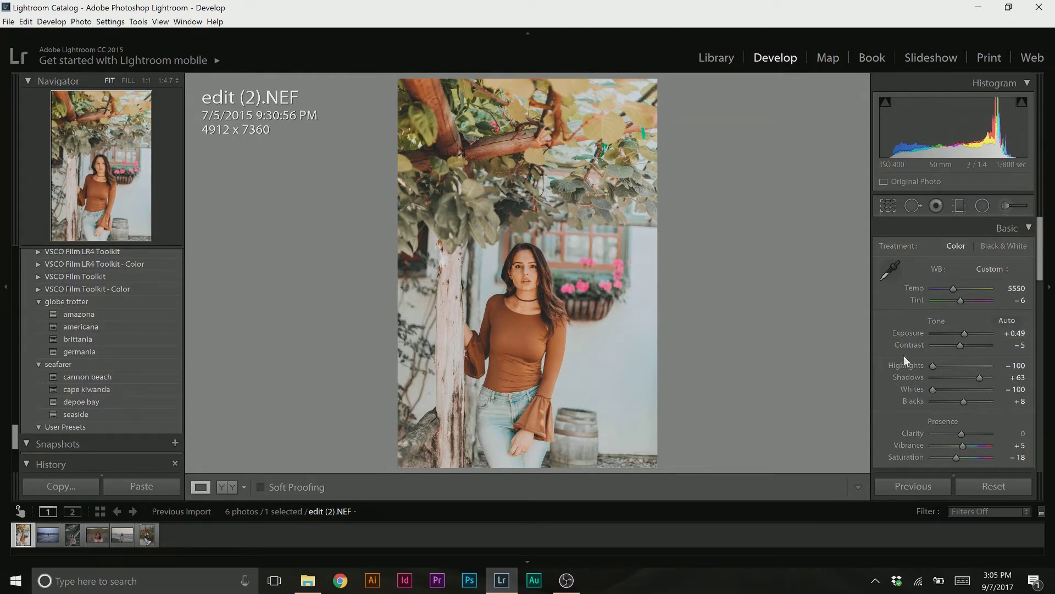
Brush the Iris Enhance adjustment over both of the woman's irises and check the retouched face up close.
click(528, 273)
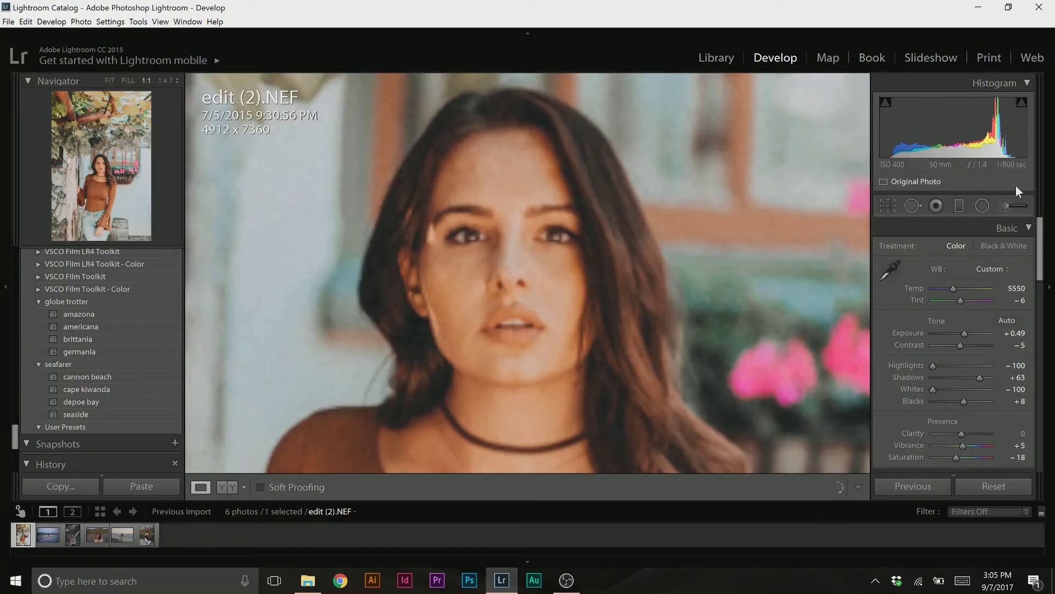
click(1020, 206)
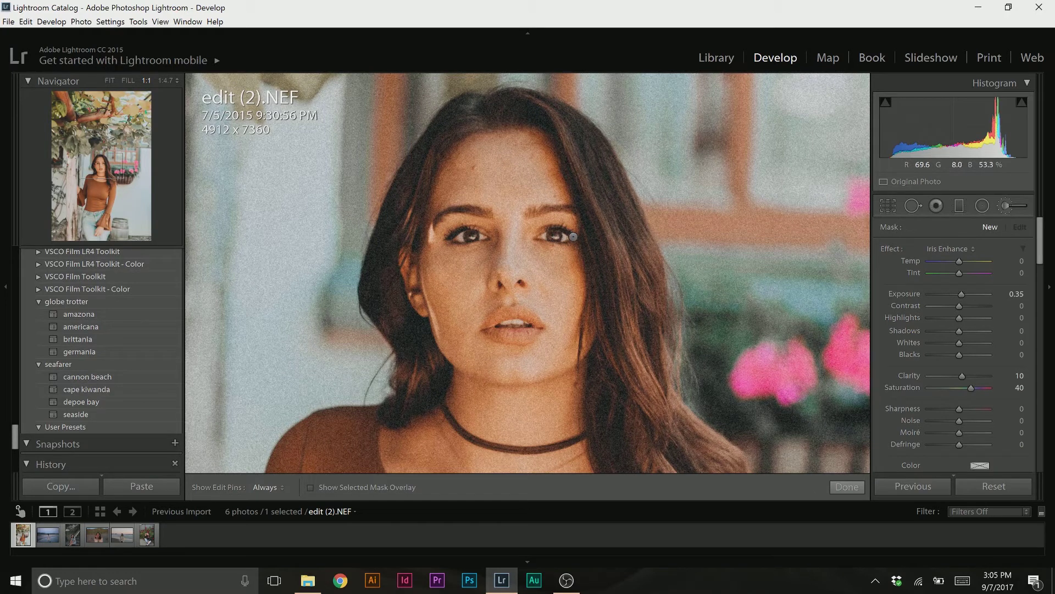
drag(551, 236, 558, 237)
click(469, 236)
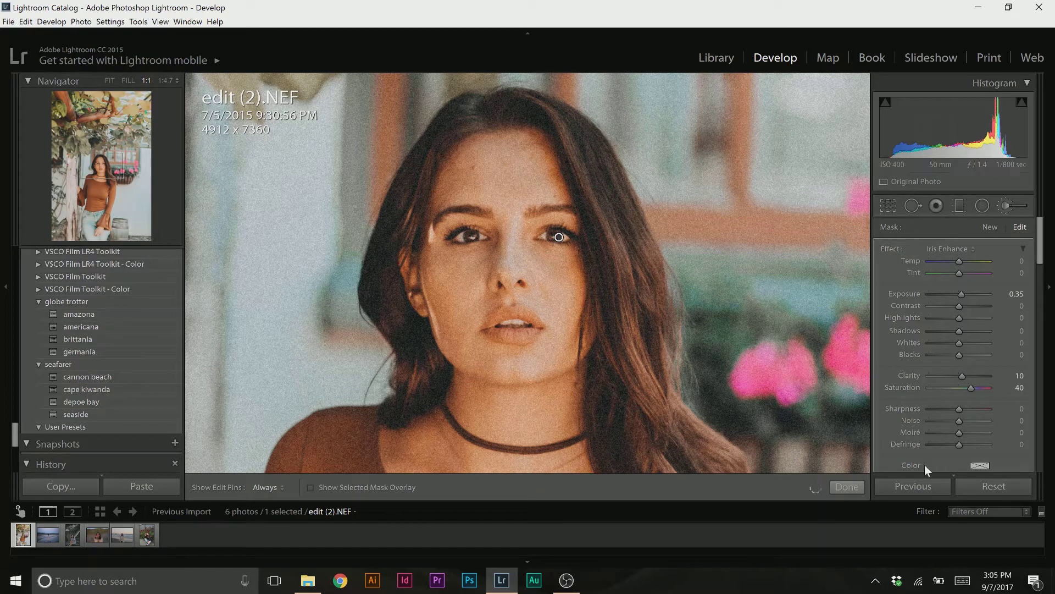
click(847, 489)
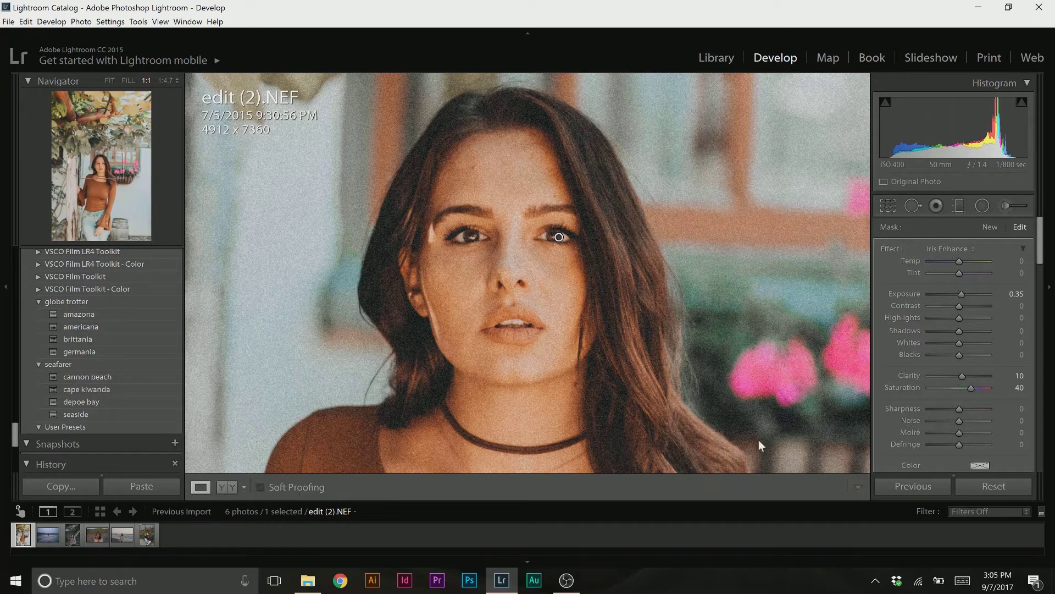
click(628, 293)
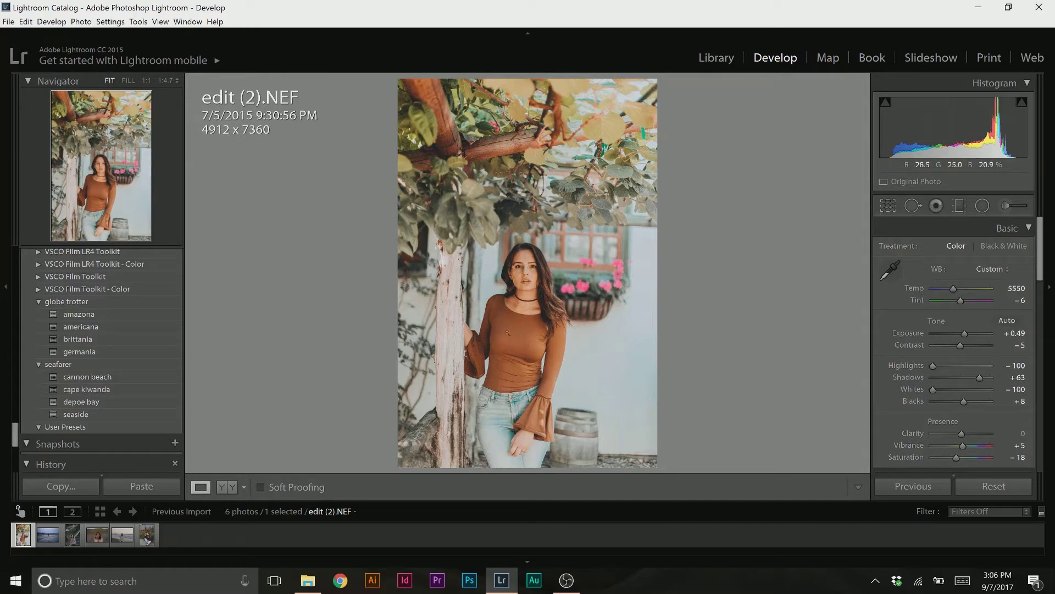
click(531, 283)
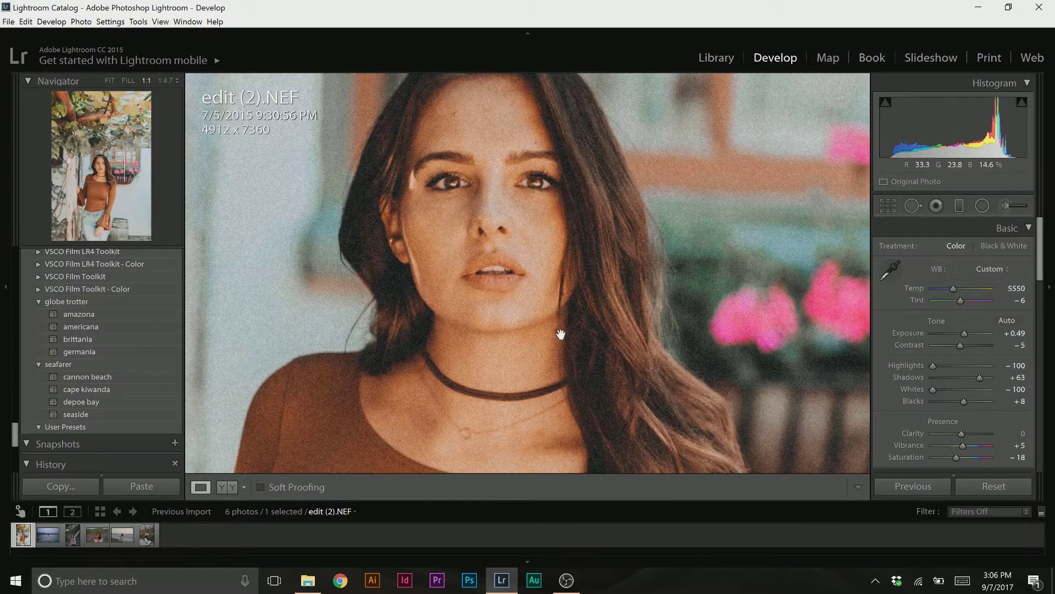
click(737, 296)
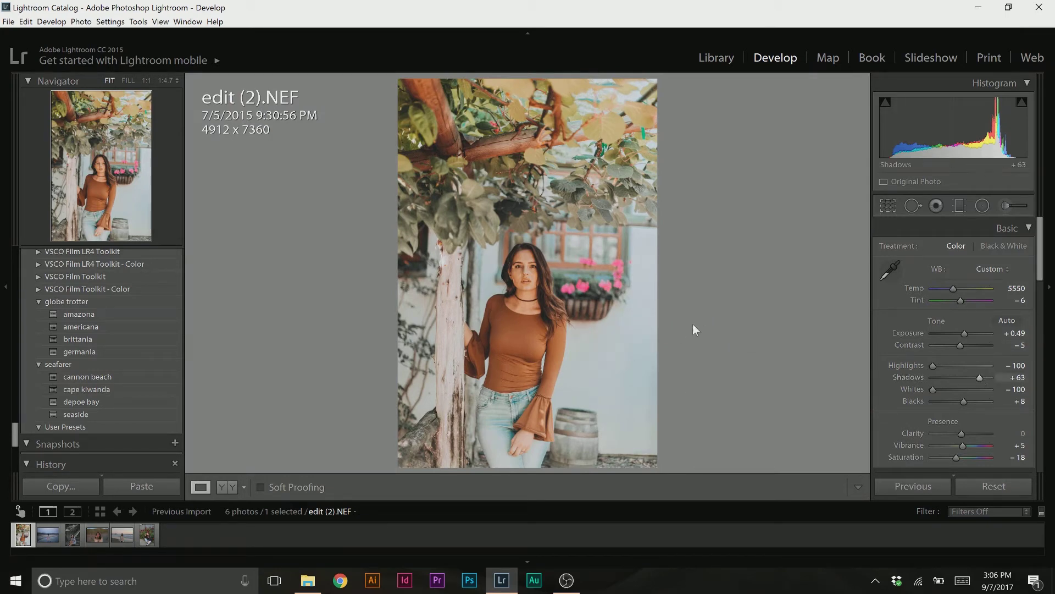
Brush the Skin Smooth + adjustment over the woman's forehead and cheeks, keeping the edit pins hidden while painting.
click(527, 284)
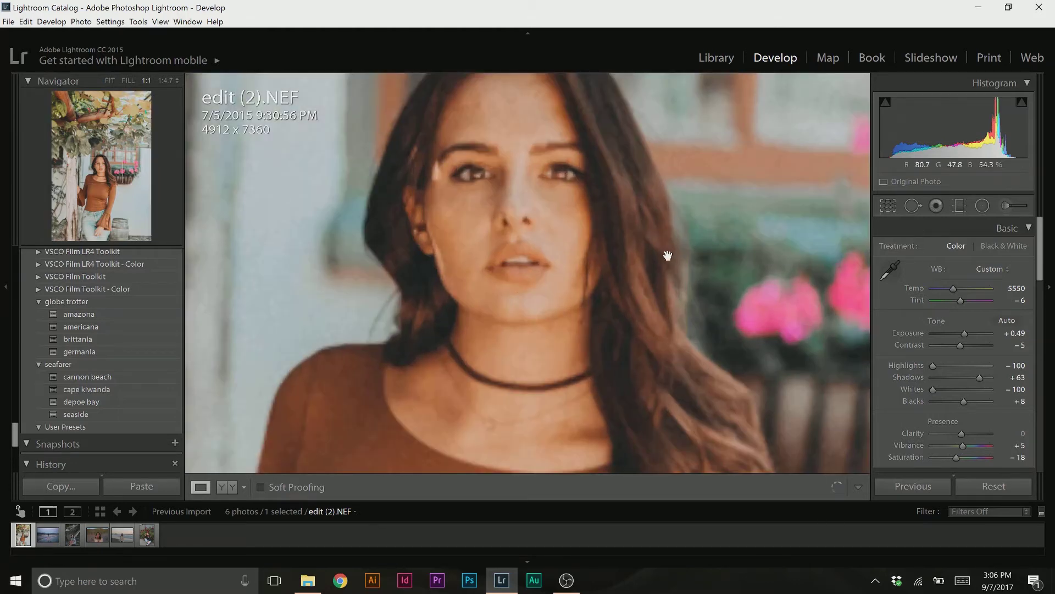
drag(669, 257, 669, 279)
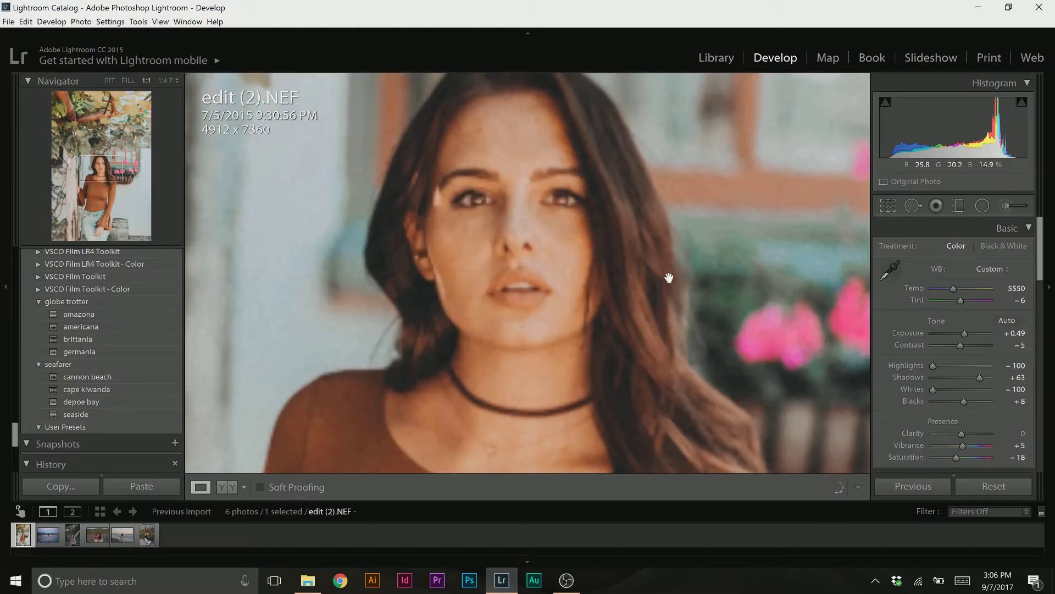
click(1027, 205)
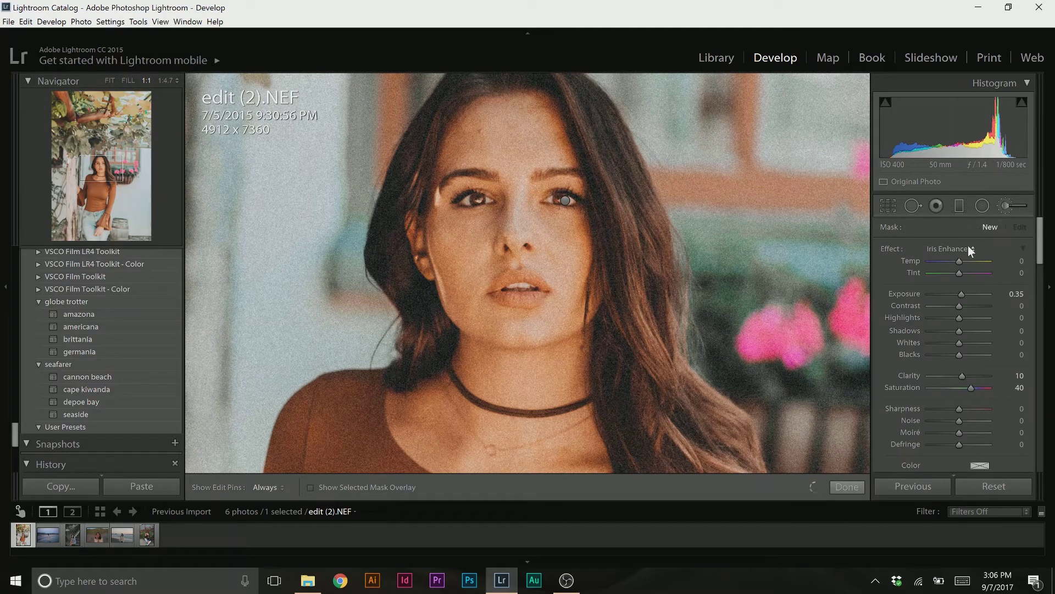
click(967, 249)
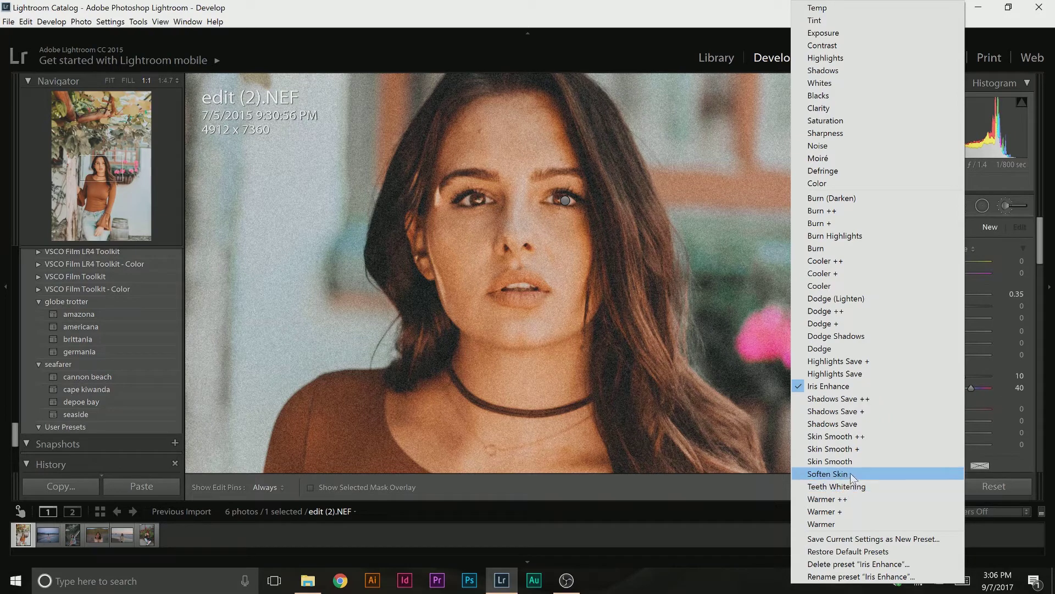
click(881, 450)
click(516, 157)
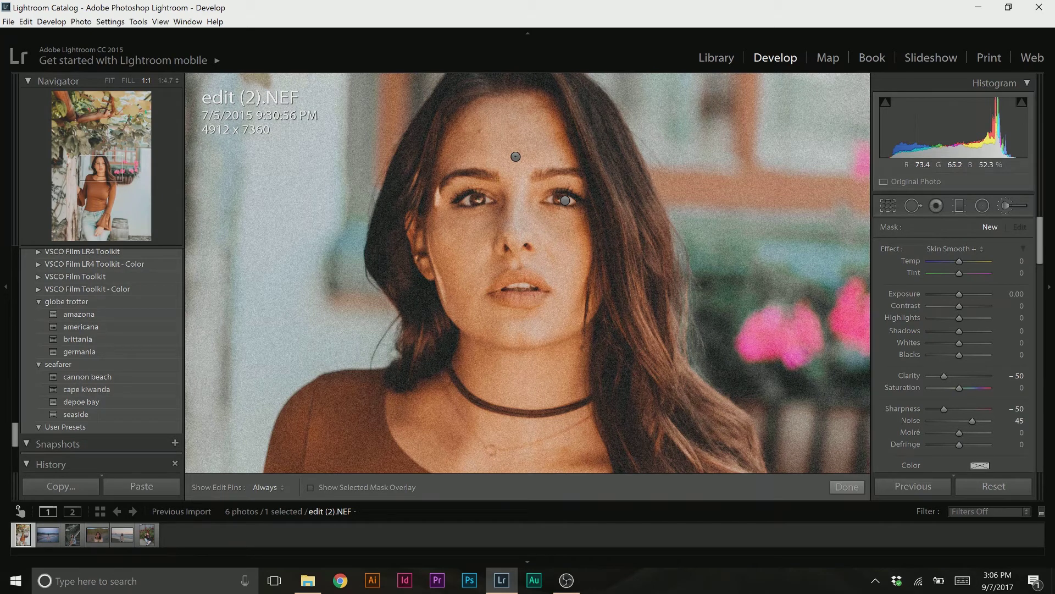
key(h)
click(543, 247)
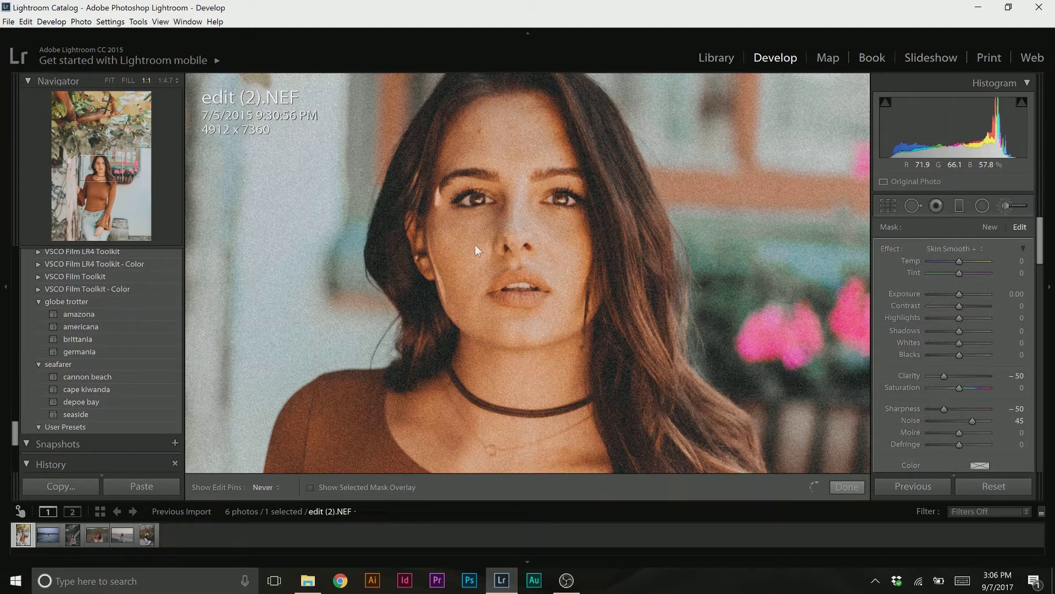
key(h)
click(847, 487)
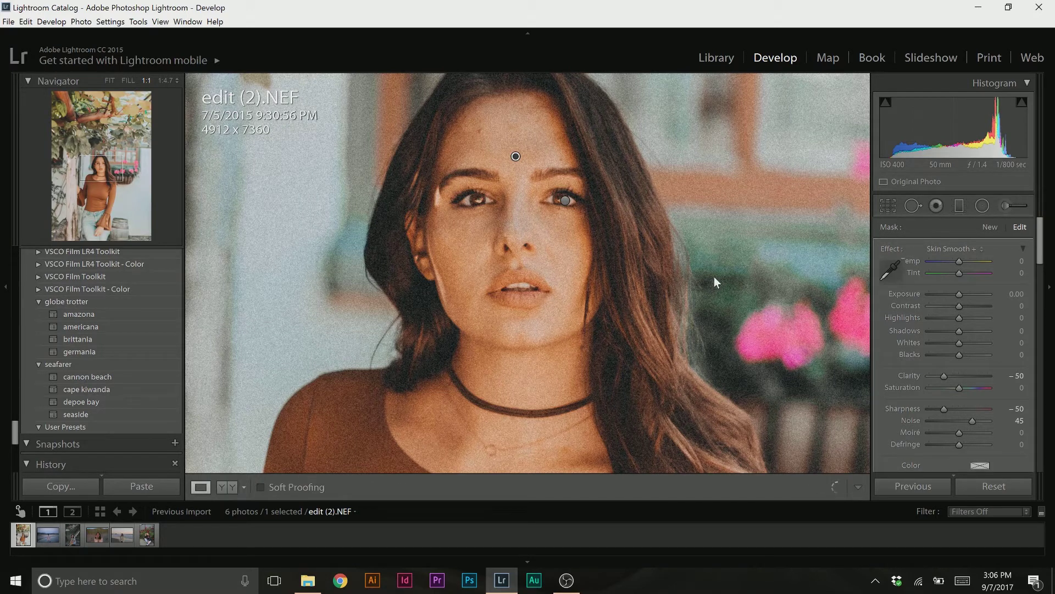
click(654, 255)
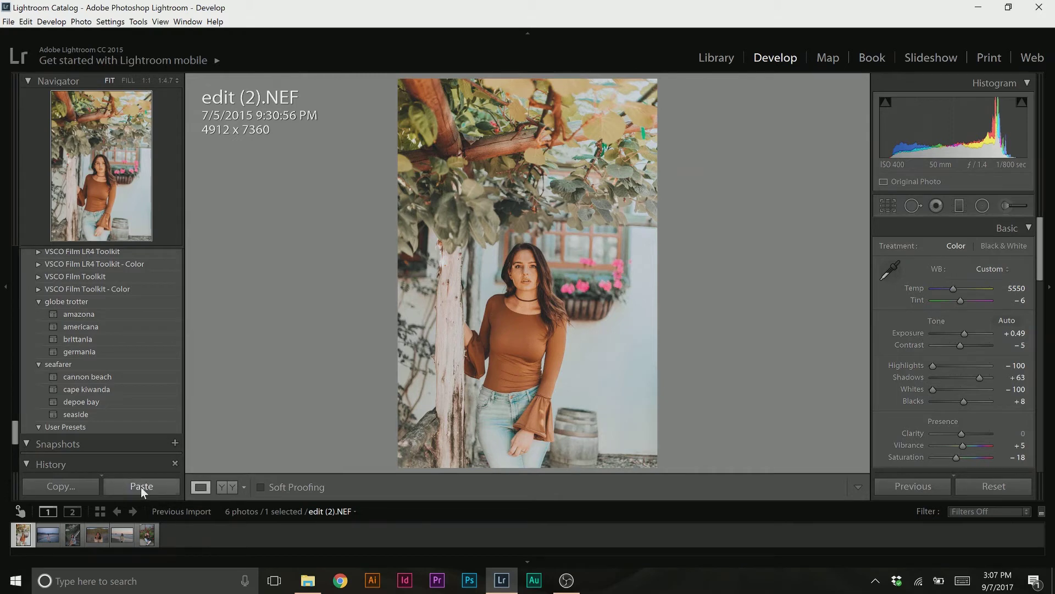
Open ocean.NEF, try the cape kiwanda preset and a contrast of +25, and settle on the unmodified seafarer depoe bay preset.
click(47, 535)
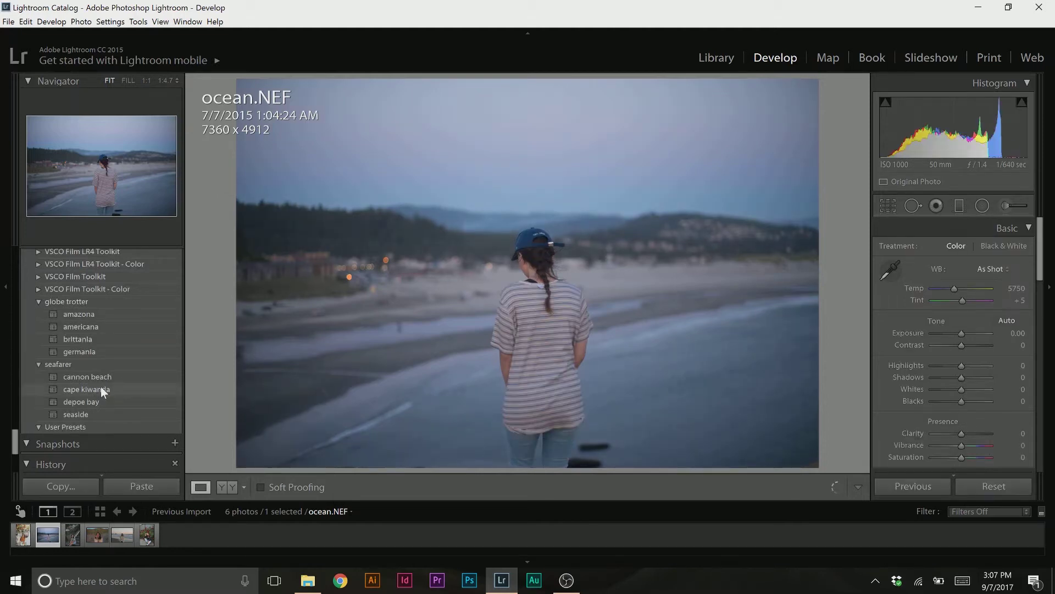
click(131, 393)
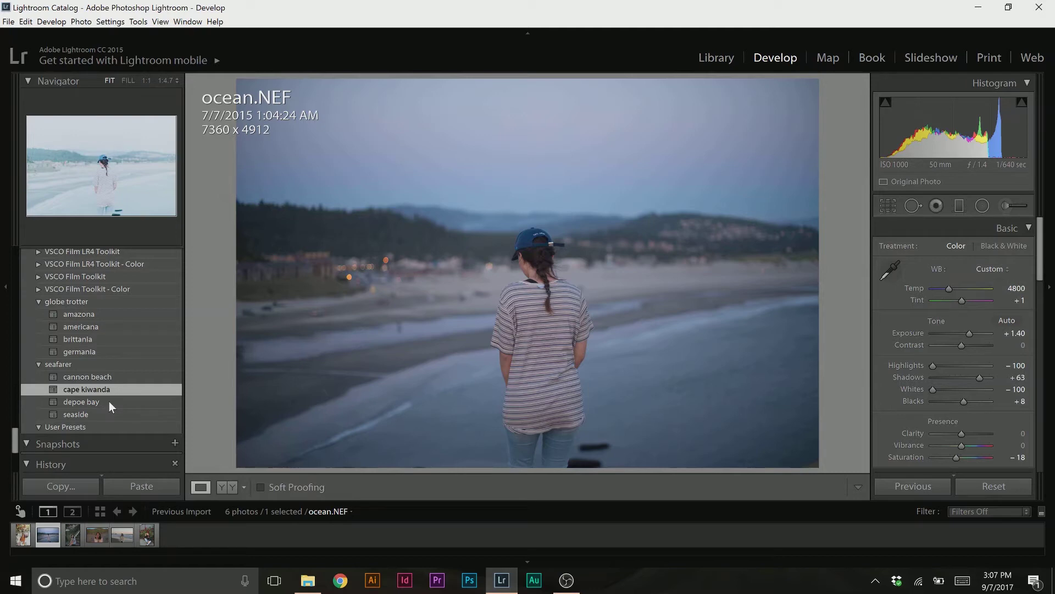
click(109, 402)
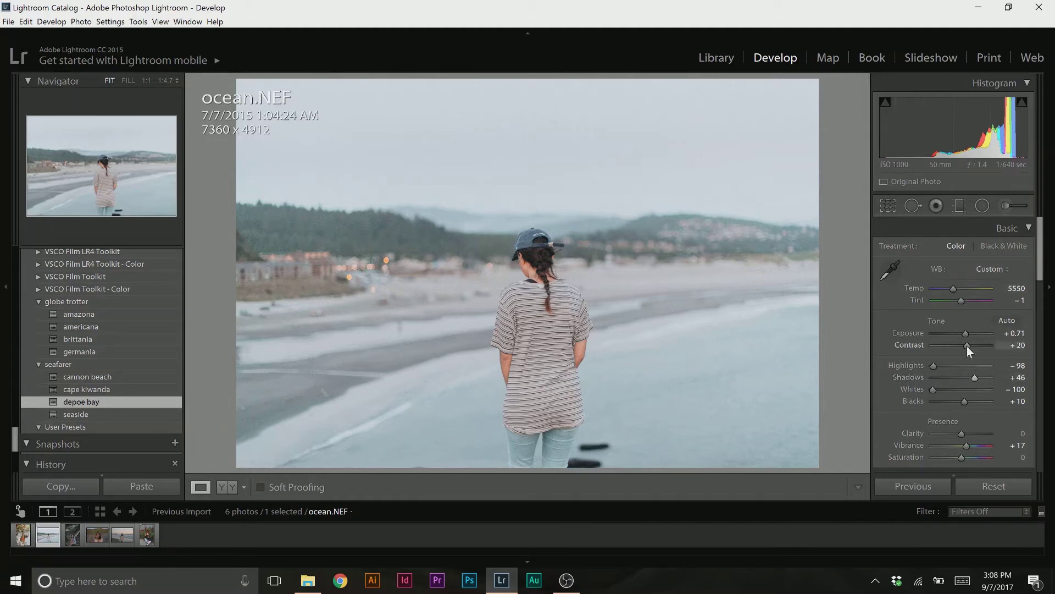
drag(967, 345, 968, 346)
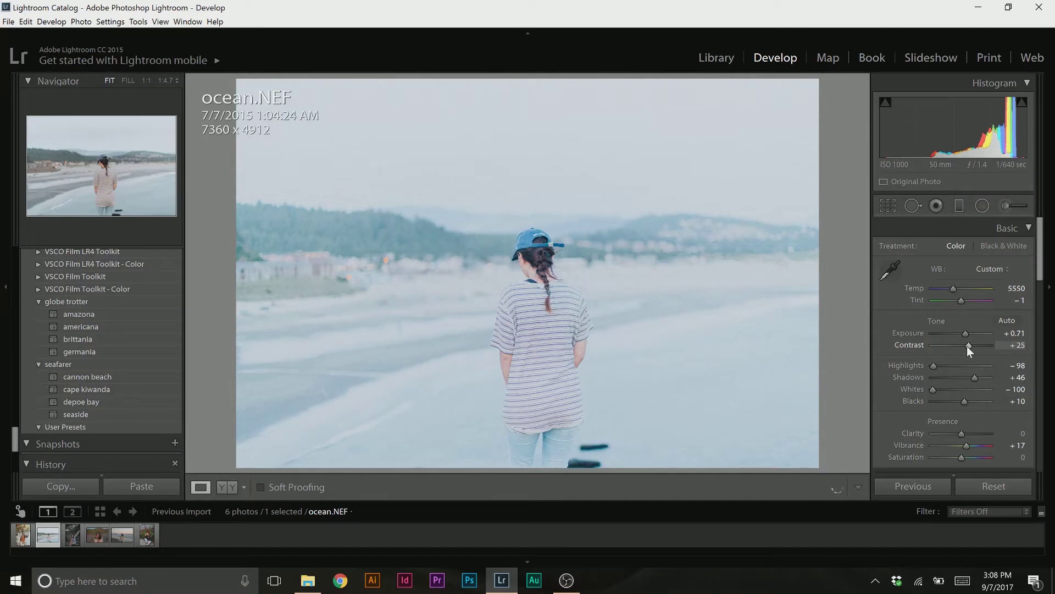
click(121, 399)
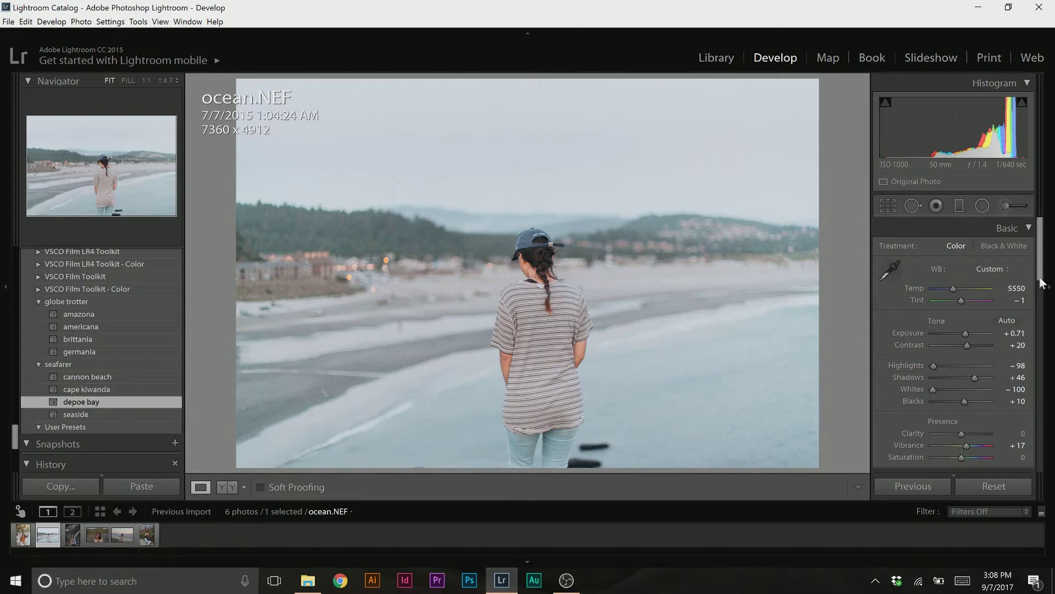
Raise the ocean photo's vibrance to +27 and set its HSL blue saturation to -27.
scroll(1011, 418, down, 1)
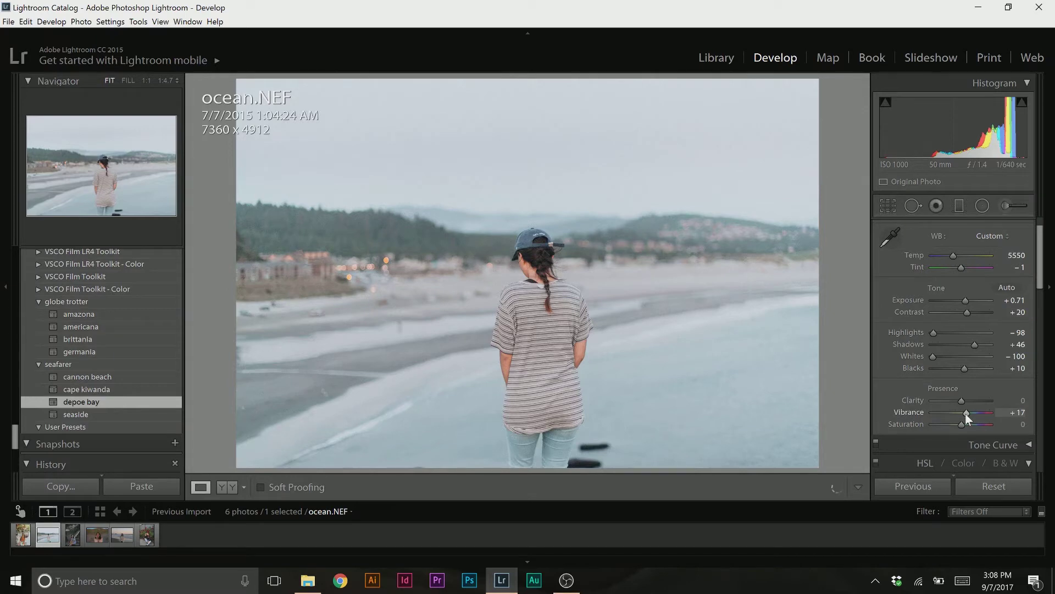
key(shift+Up)
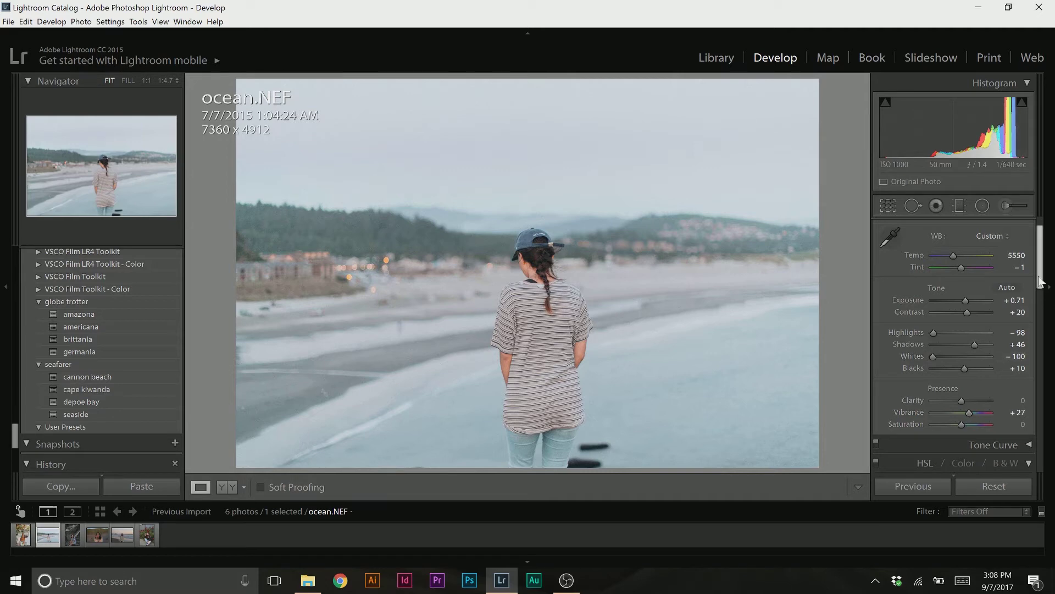
drag(1037, 276, 1042, 338)
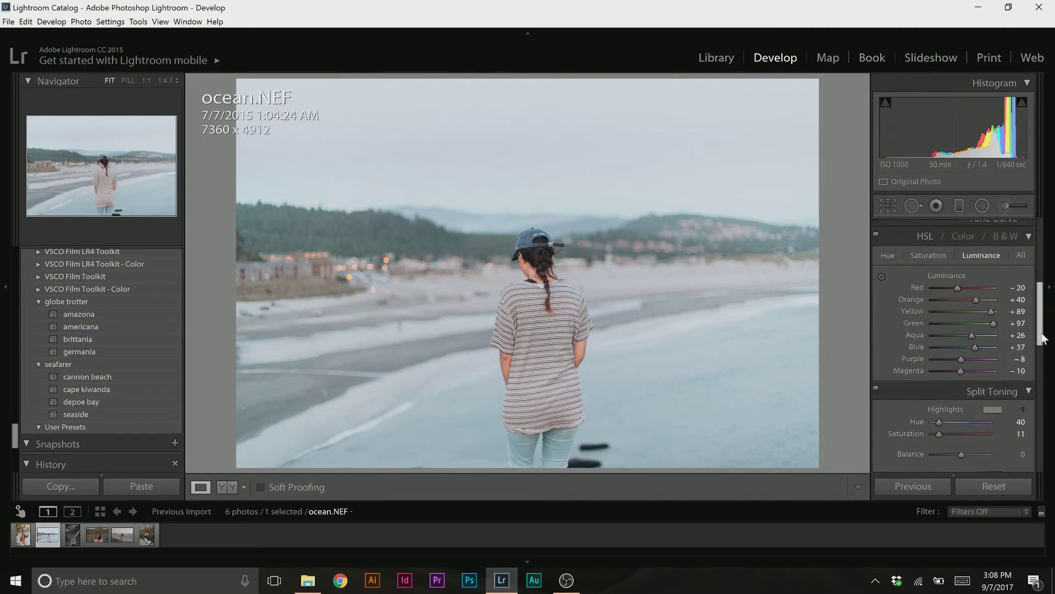
click(929, 256)
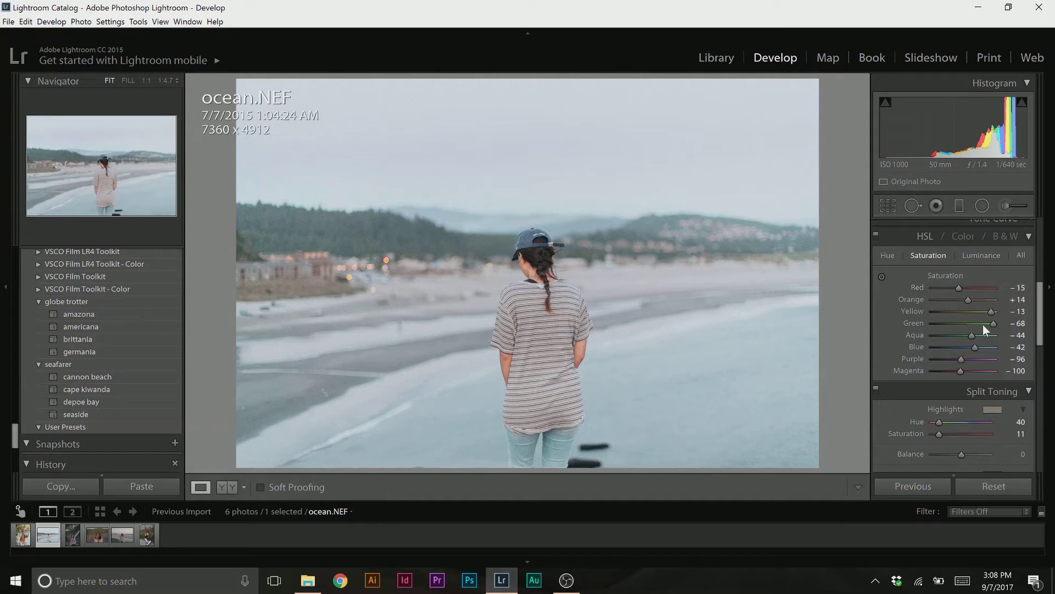
click(951, 349)
scroll(951, 350, up, 2)
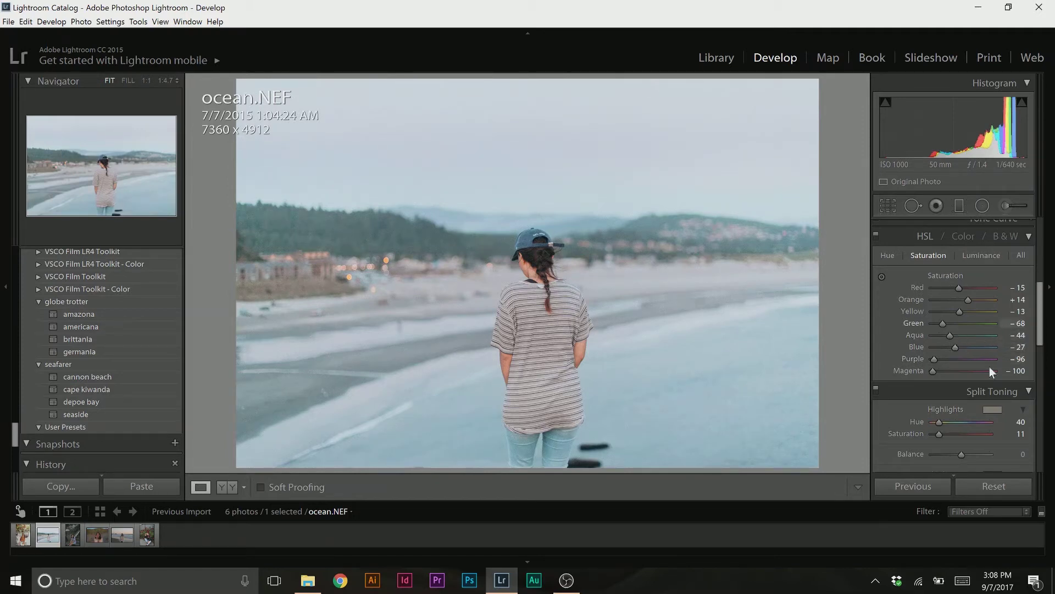
Apply the globe trotter brittania preset to britannia.jpg and set its exposure to +1.28.
click(74, 530)
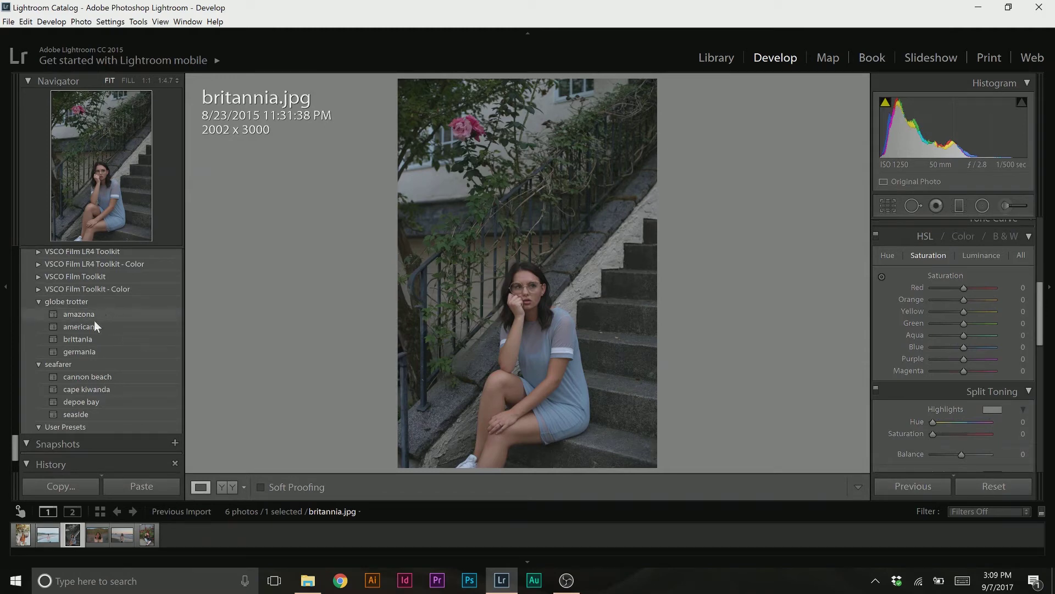
mouse_move(110, 320)
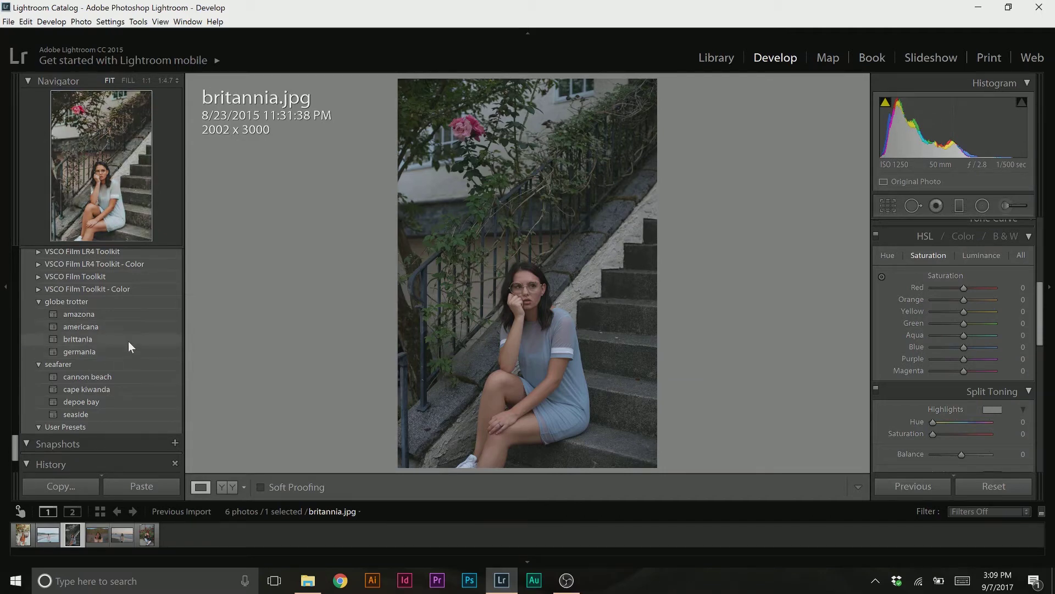
click(127, 339)
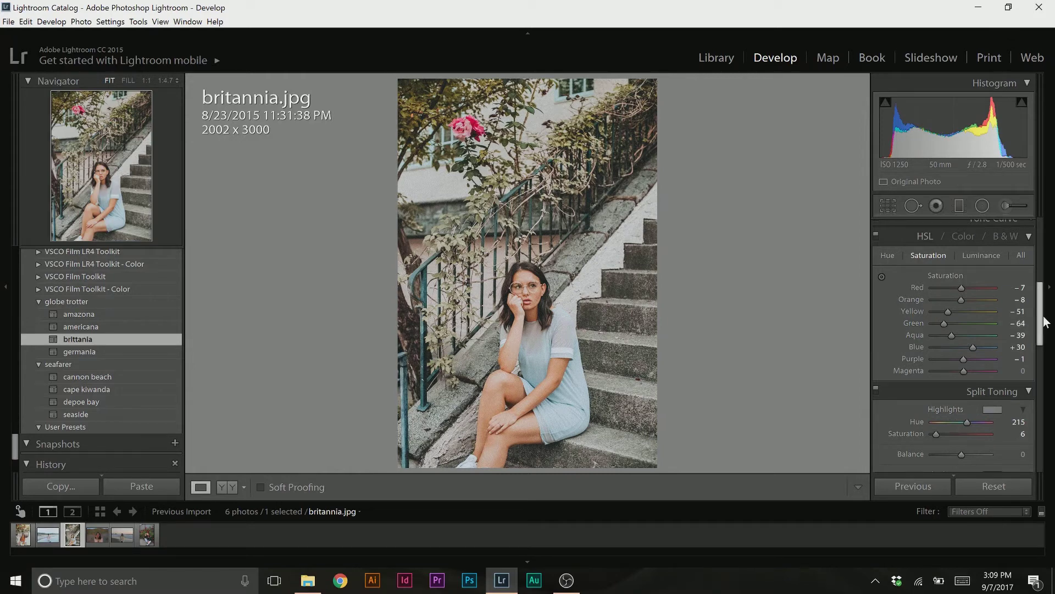
drag(1042, 324, 1043, 254)
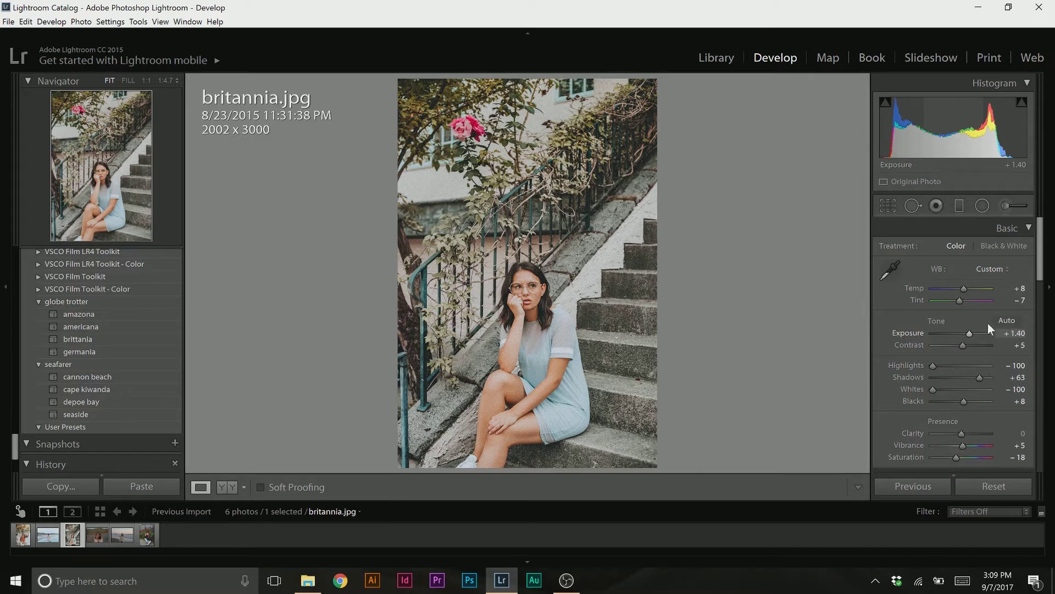
drag(1042, 274, 1042, 294)
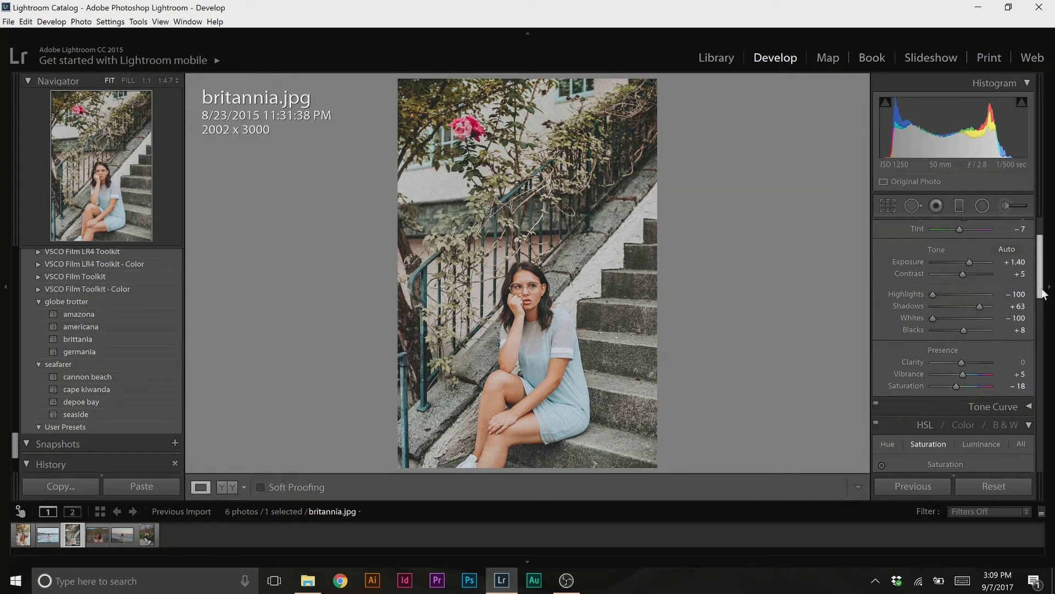
click(969, 262)
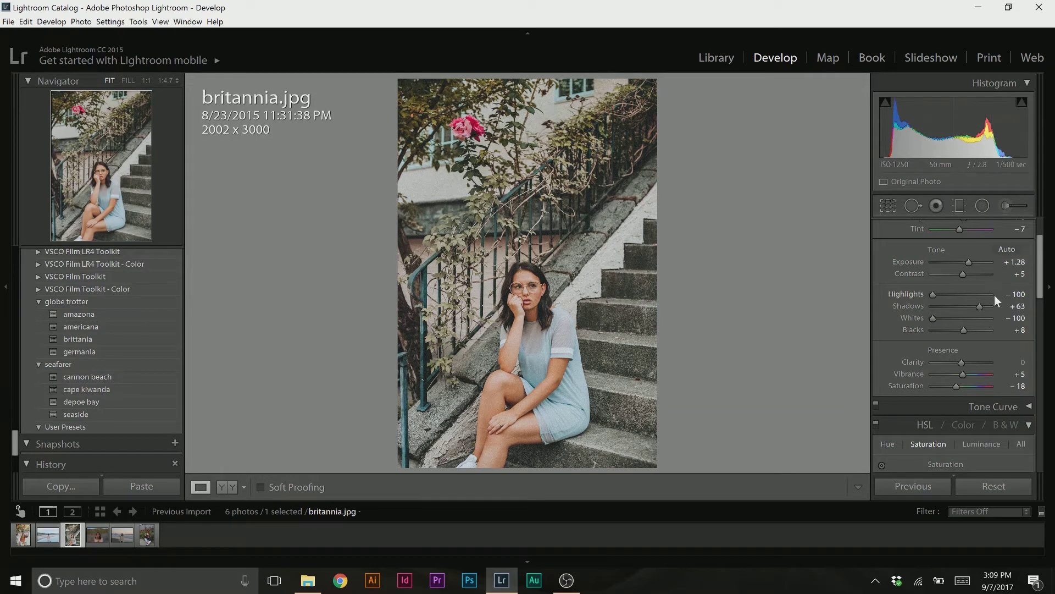
Check the orange saturation in the HSL settings of britannia.jpg and set the photo's contrast to +10.
drag(1043, 283, 1043, 324)
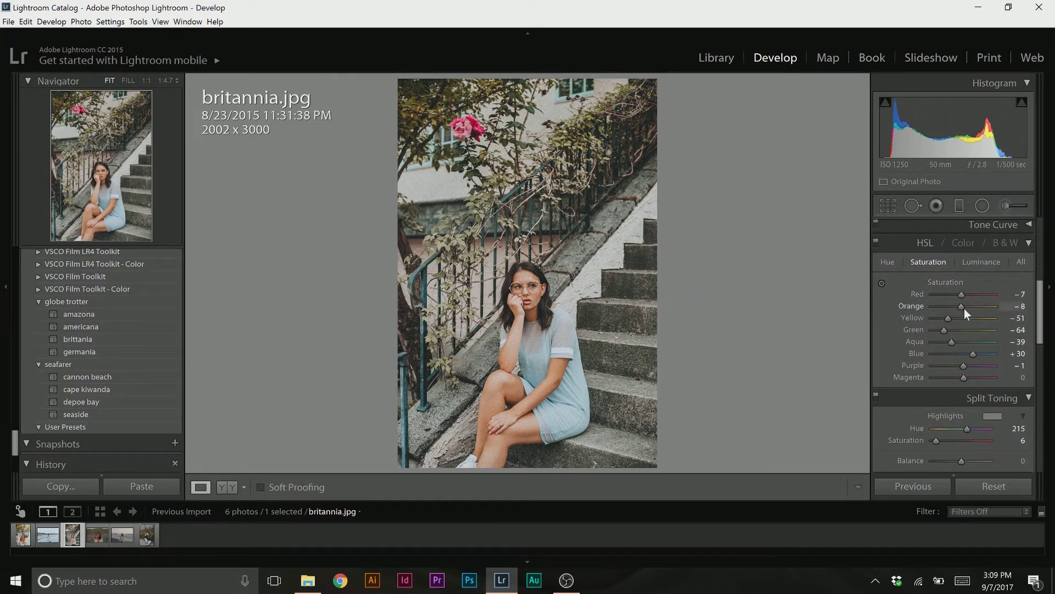
key(Down)
key(Down)
key(Down)
key(Down)
key(Down)
drag(1043, 297, 1047, 249)
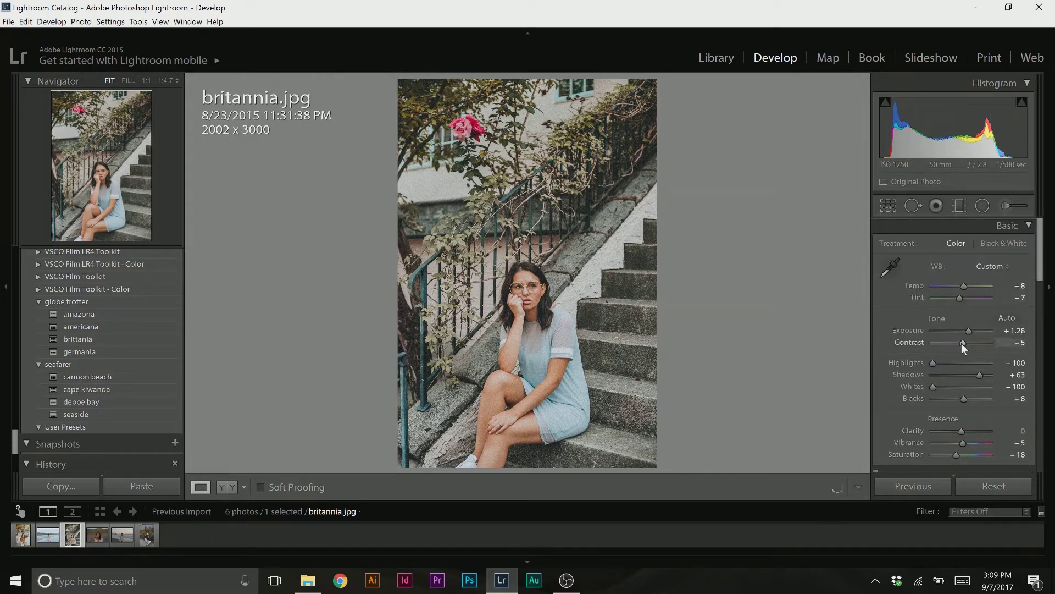
drag(962, 344, 964, 344)
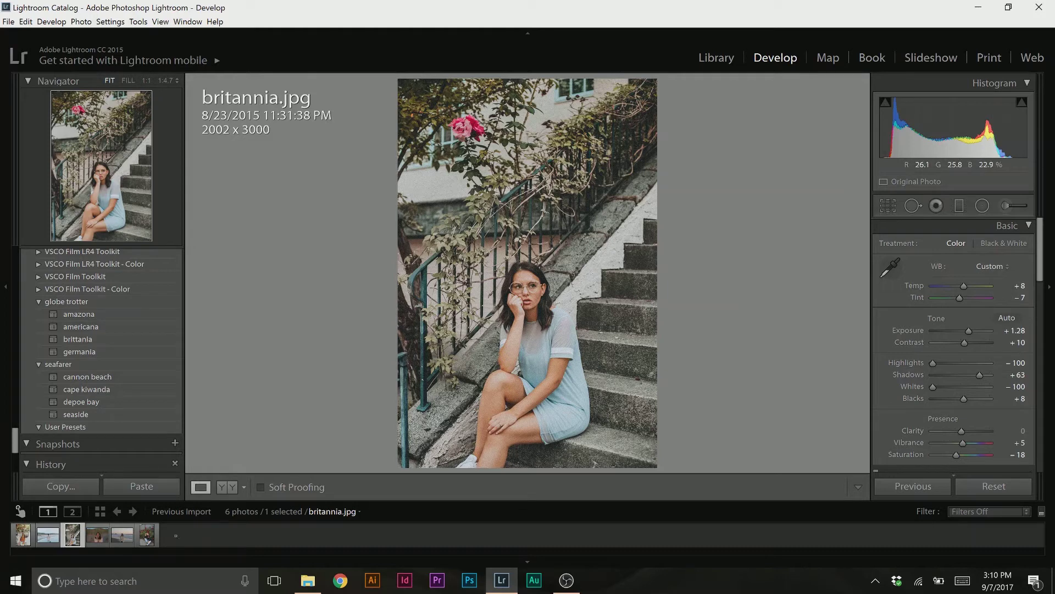
Open seasideraw.jpg, apply the seafarer cape kiwanda preset, and set the grain amount to 36.
click(100, 540)
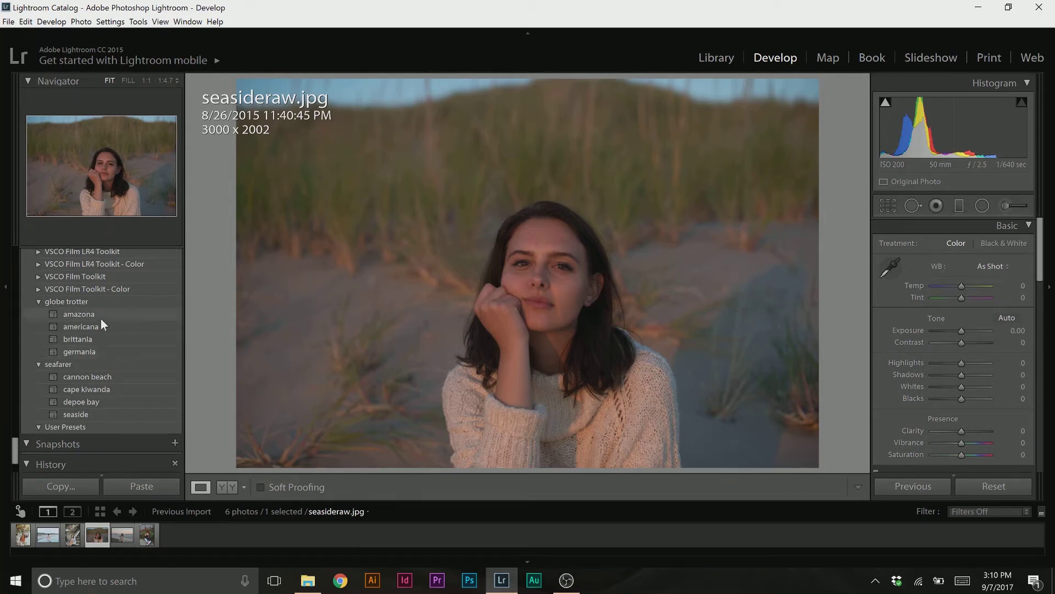
click(127, 388)
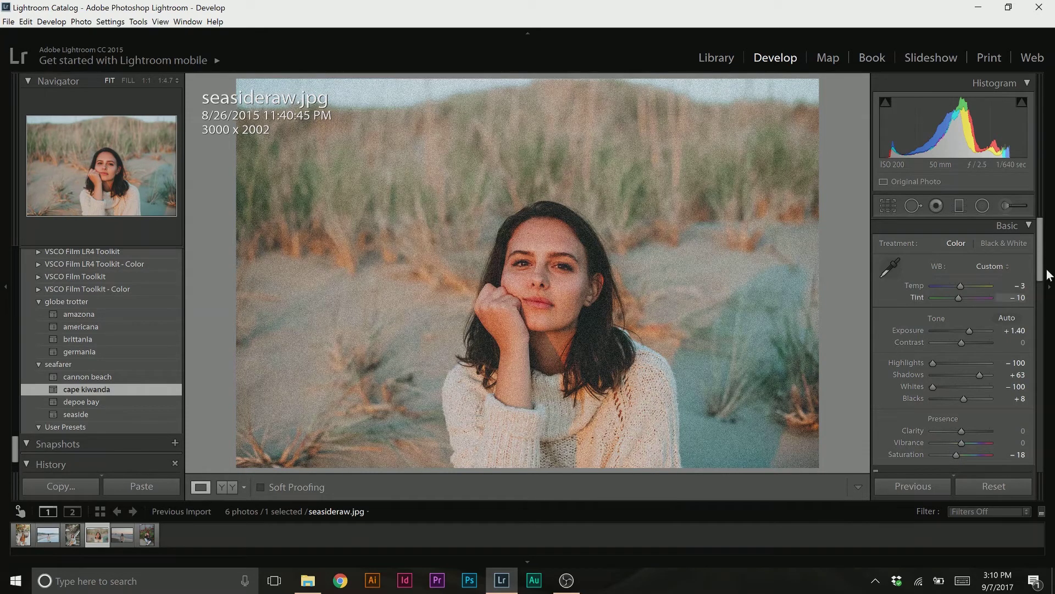
scroll(1042, 321, down, 3)
scroll(1042, 322, down, 10)
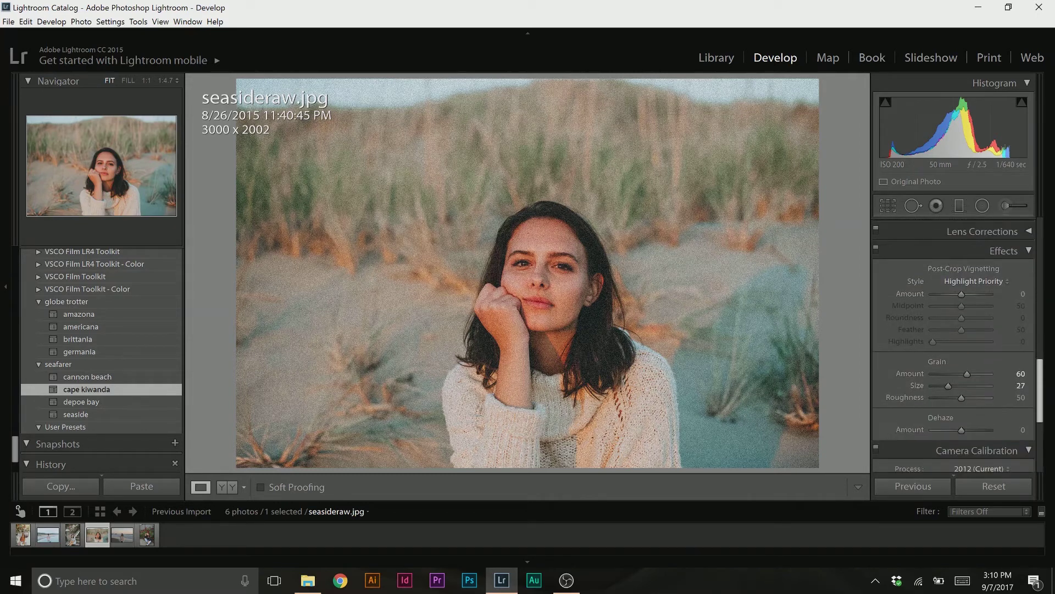
click(954, 374)
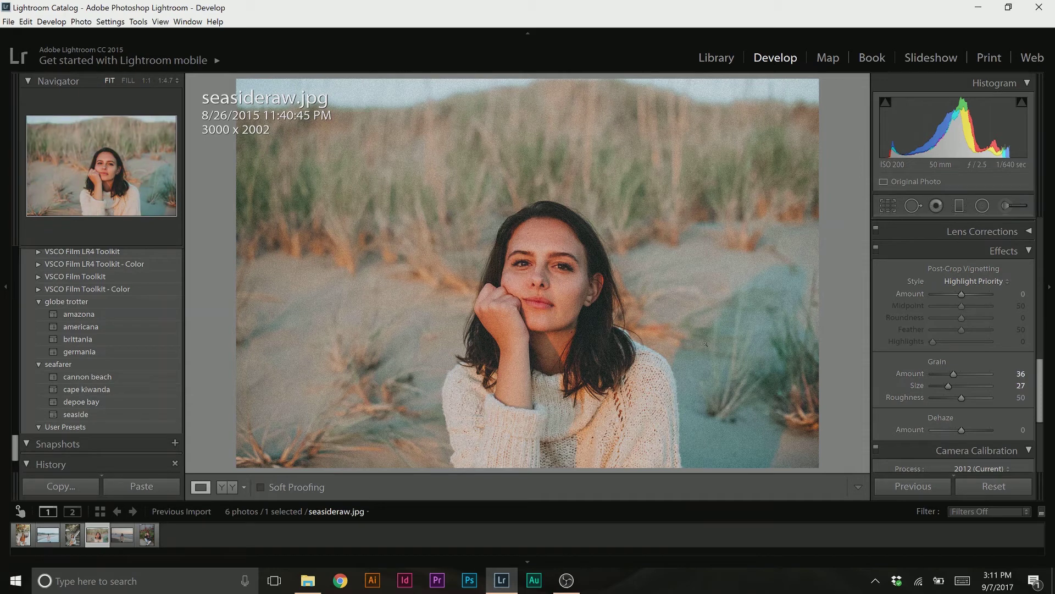
Set the HSL green hue of seasideraw.jpg to -71 to shift the dune grass colour.
drag(1042, 377, 1033, 311)
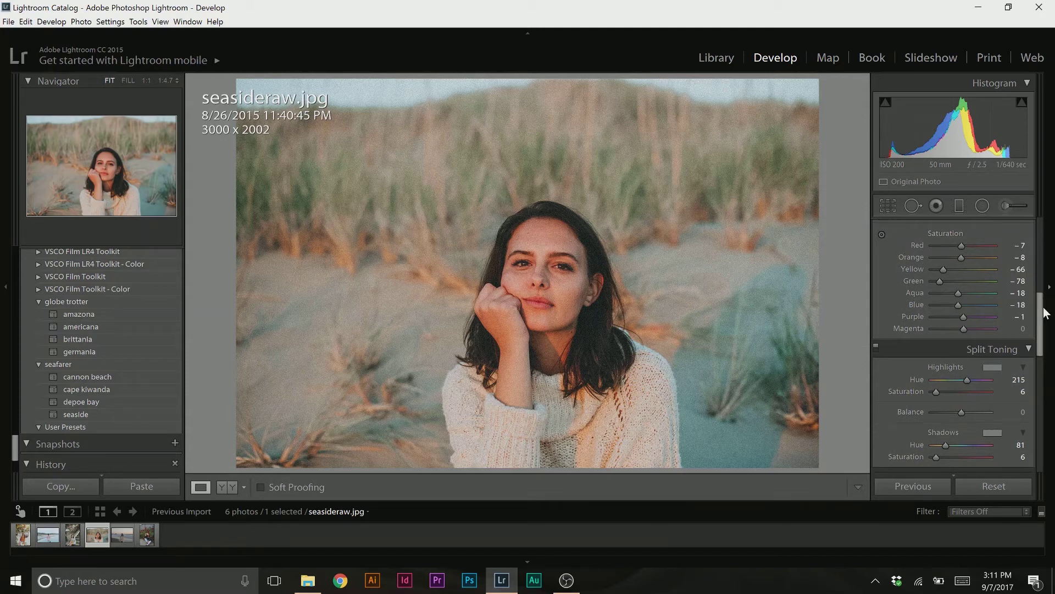
mouse_move(1040, 321)
mouse_down()
mouse_move(1040, 309)
mouse_move(1039, 317)
mouse_up()
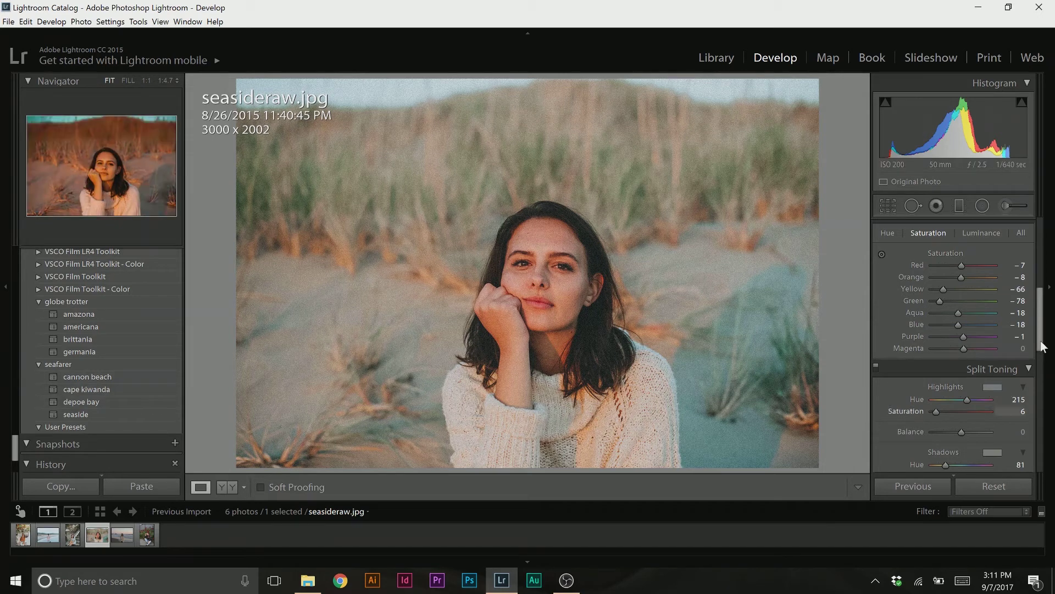
drag(1043, 347, 1047, 414)
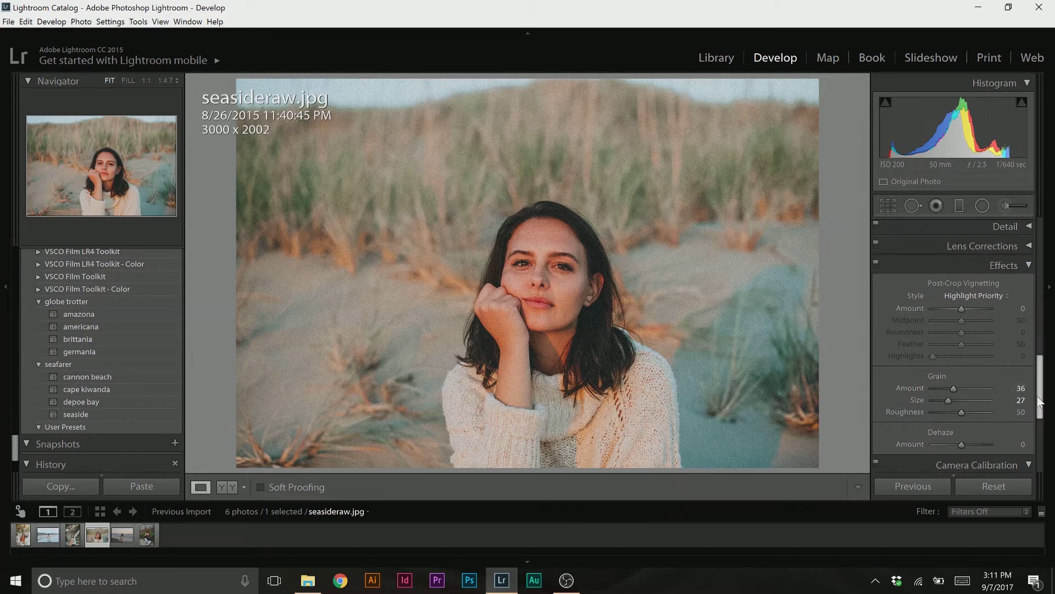
drag(1040, 403, 1040, 325)
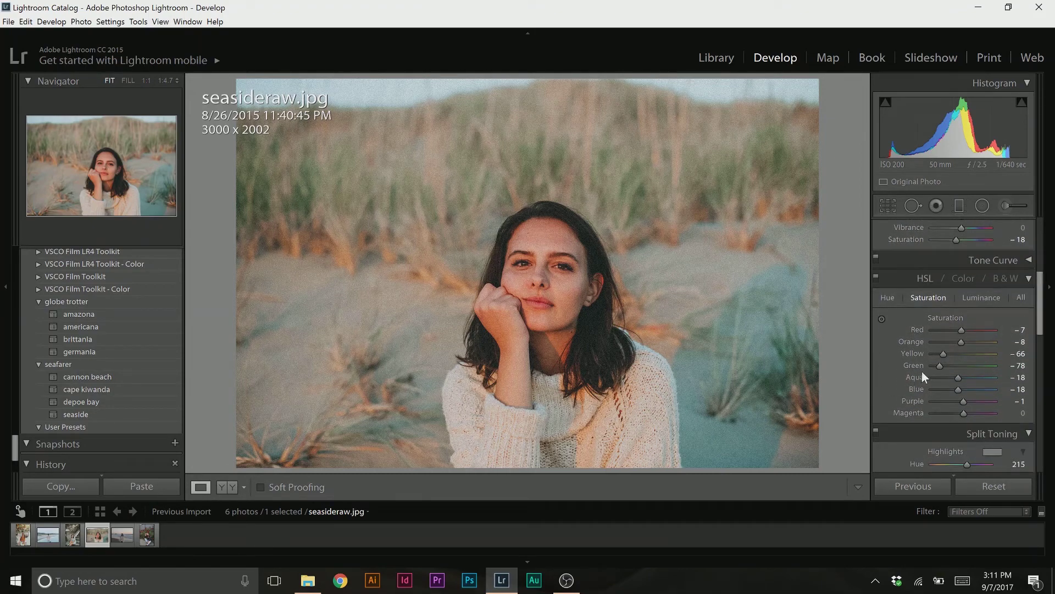
click(934, 365)
click(884, 296)
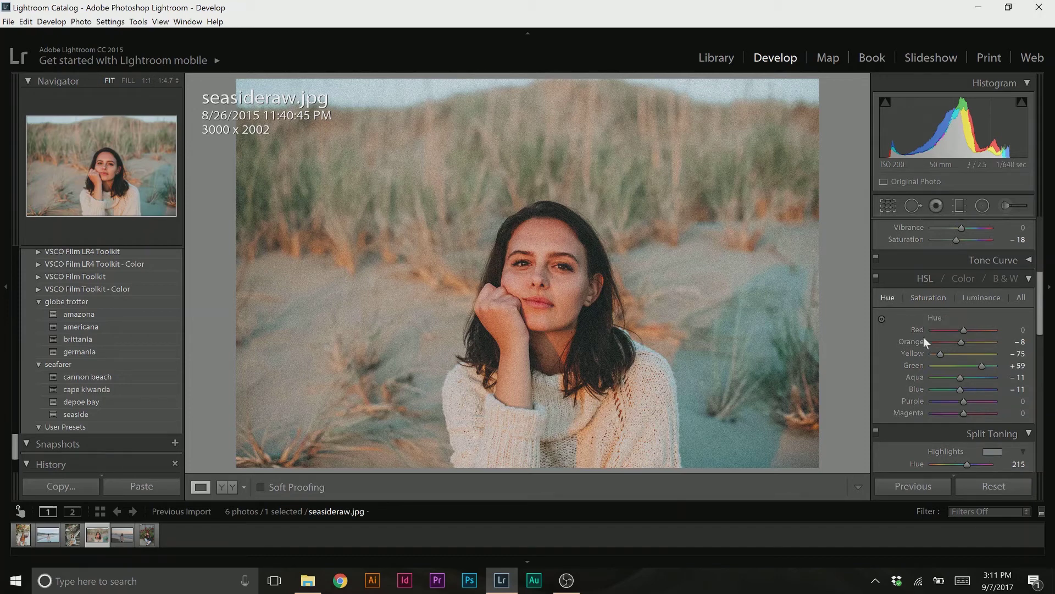
click(941, 365)
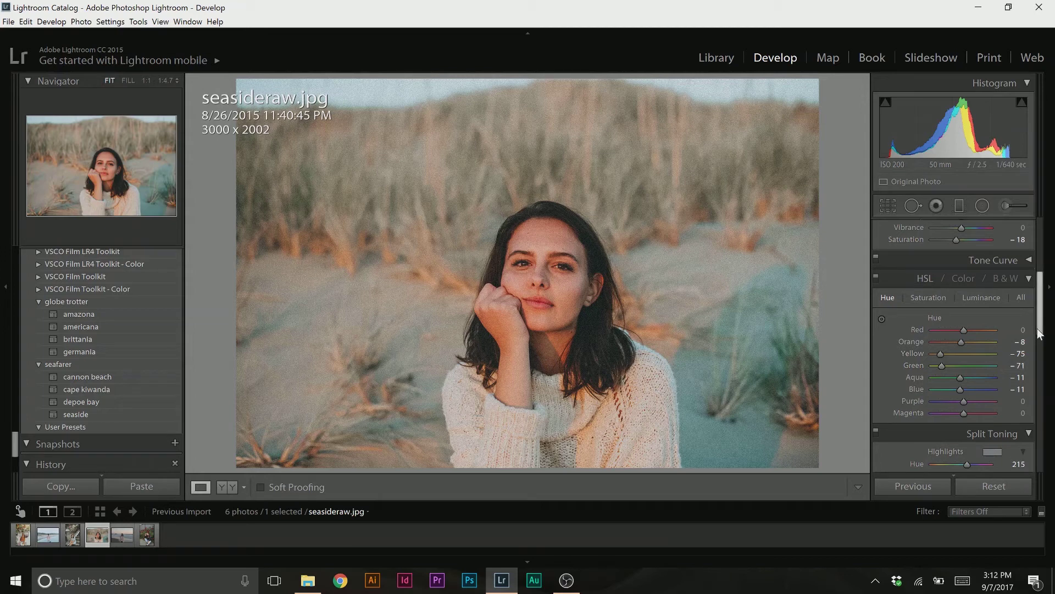
drag(1040, 333, 1040, 282)
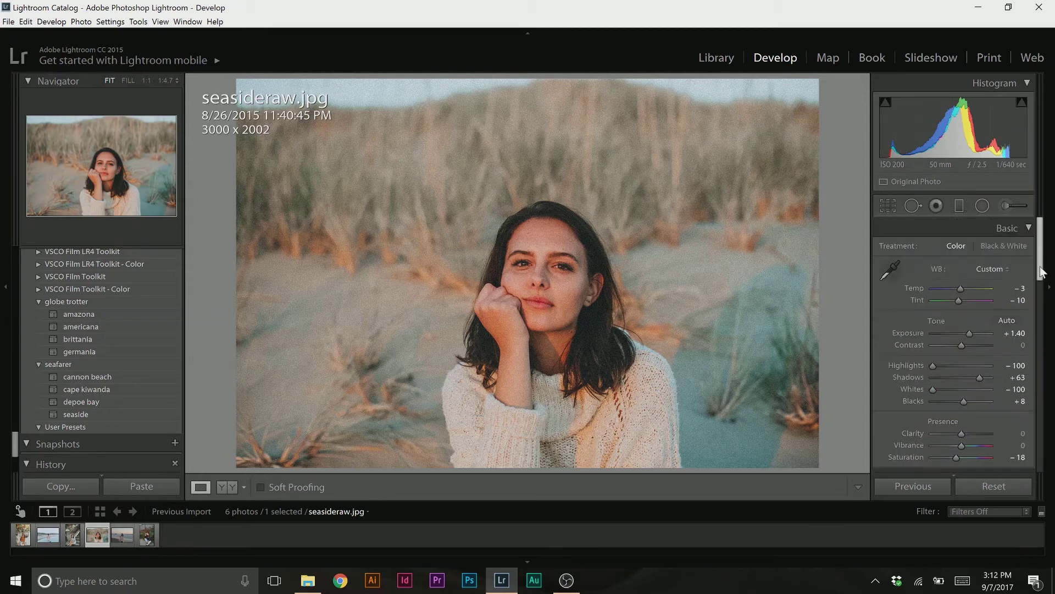
Zoom in on the woman's face, try the Skin Smooth + adjustment brush on her eye, and start a new mask.
click(549, 262)
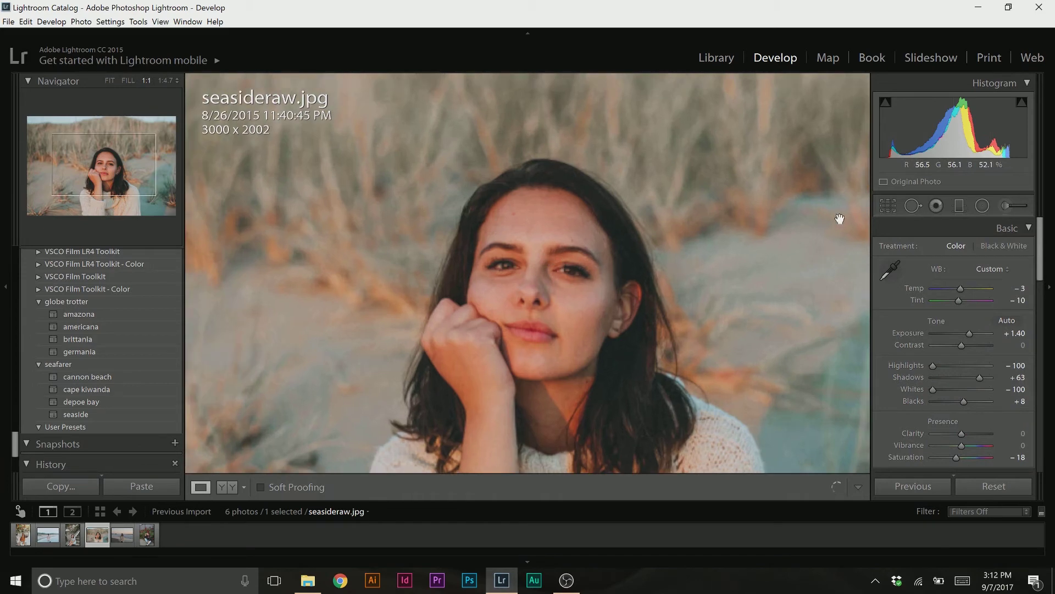
click(1004, 207)
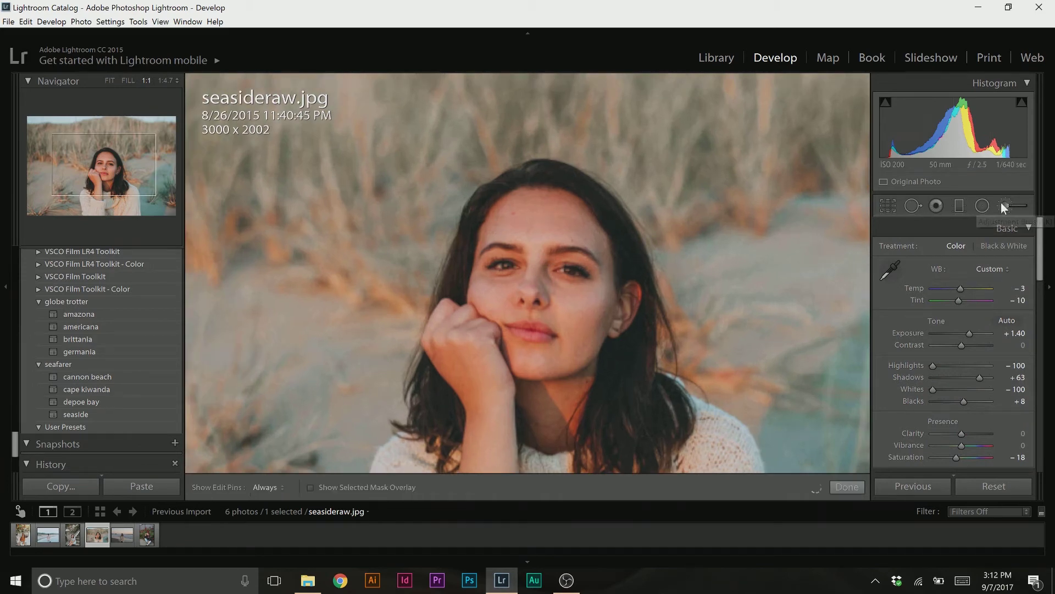
click(576, 272)
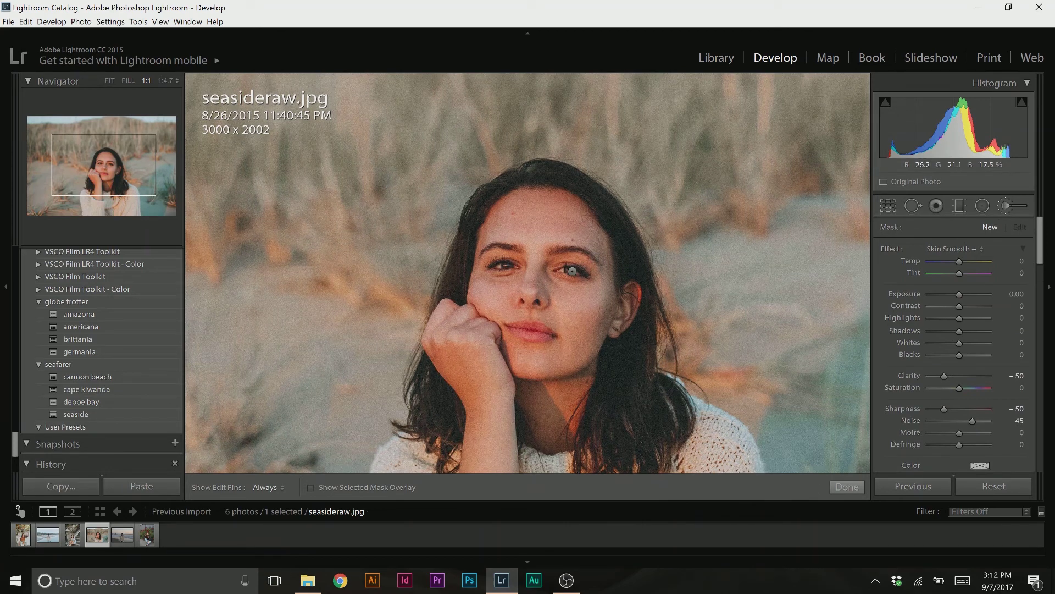
key(h)
key(h)
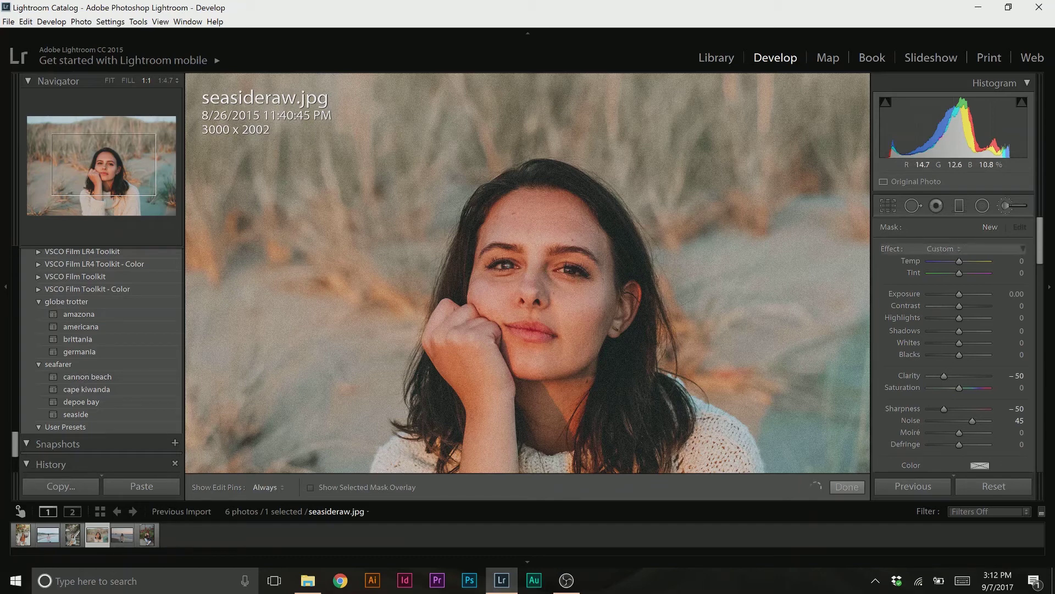
key(h)
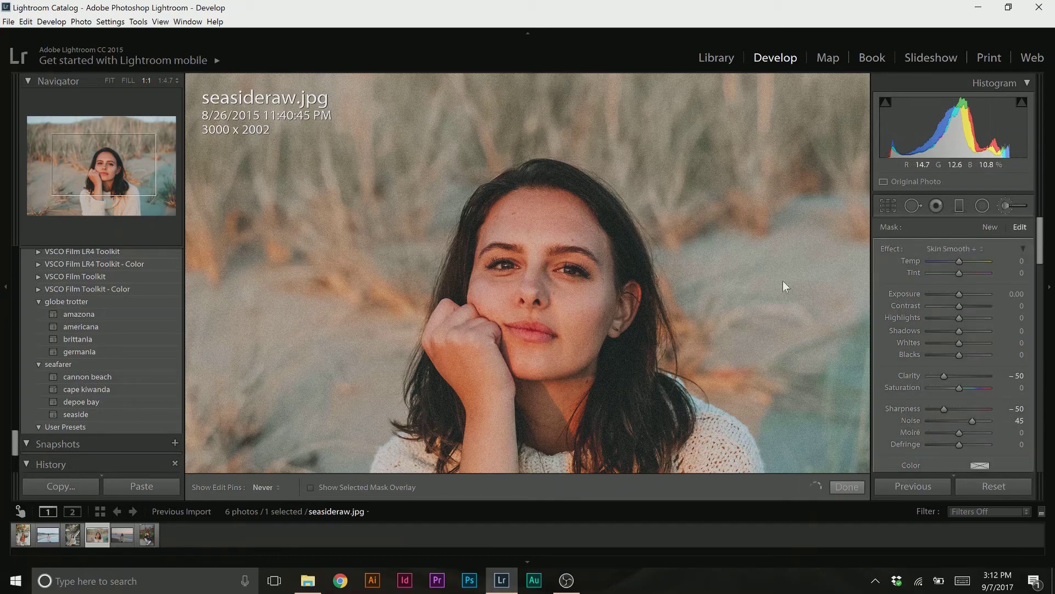
key(h)
click(572, 271)
click(990, 227)
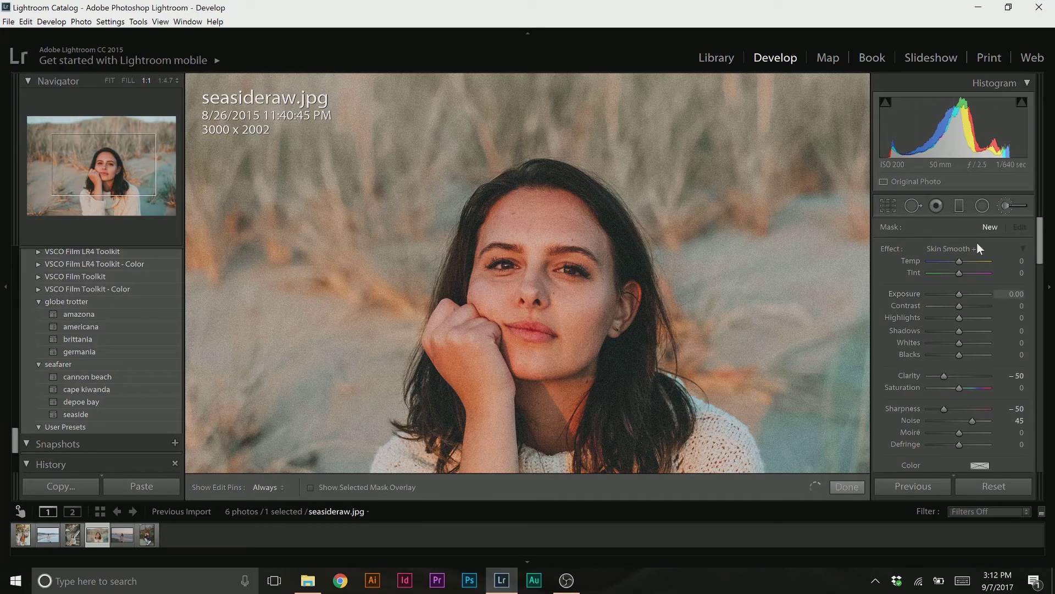
Brush the Iris Enhance adjustment onto the woman's eyes, fine-tune its exposure, and finish the retouch by returning to the full photo.
click(964, 249)
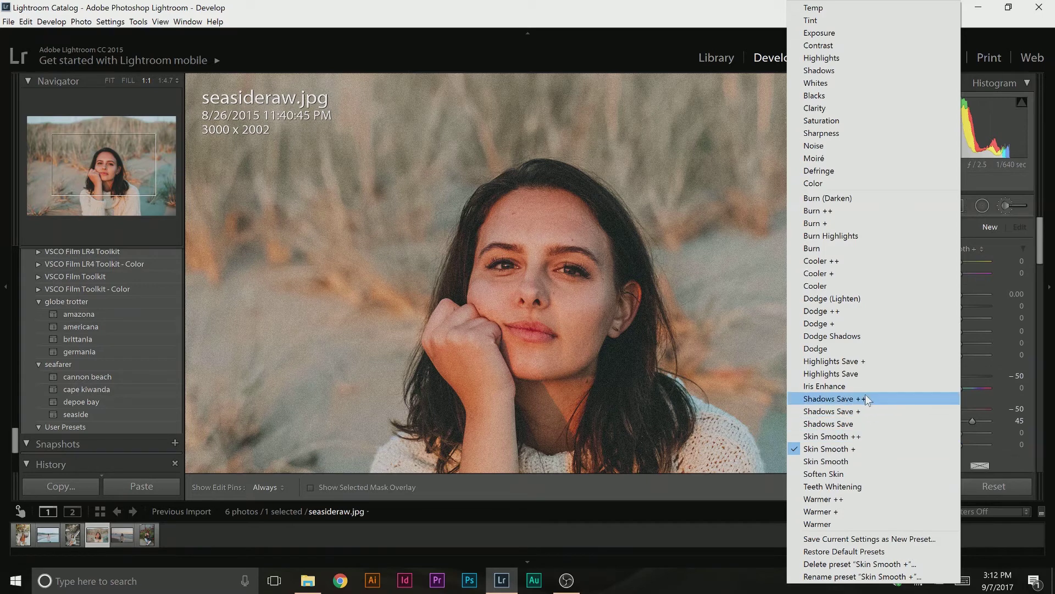
click(884, 384)
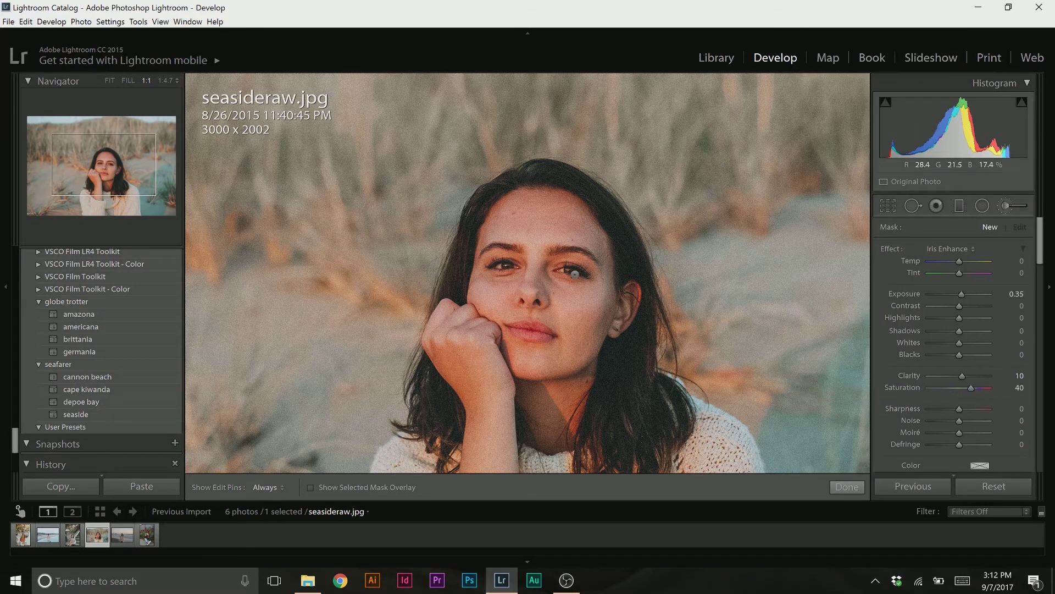
key(h)
click(570, 271)
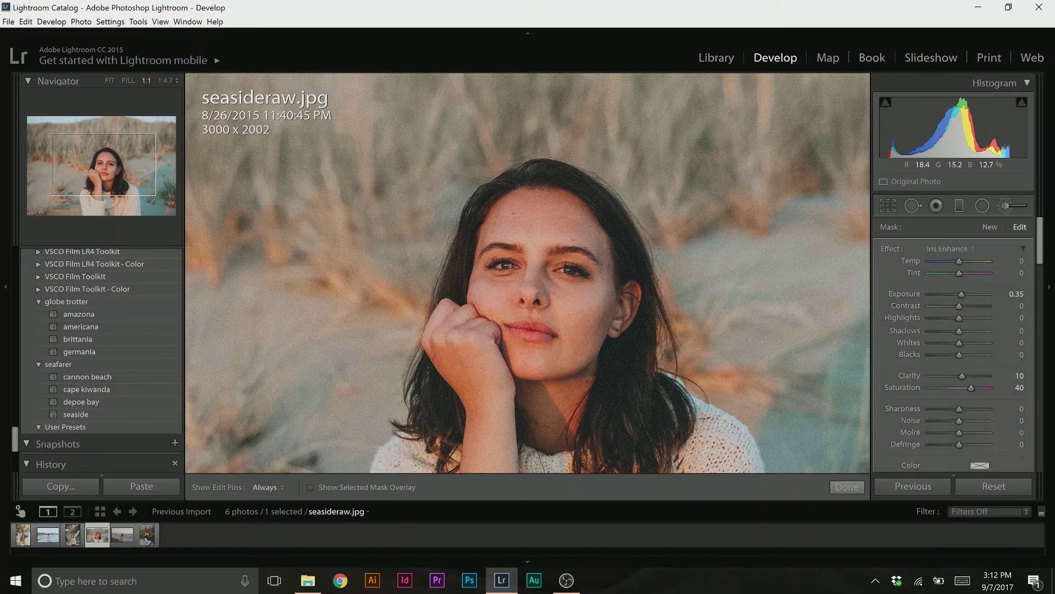
key(h)
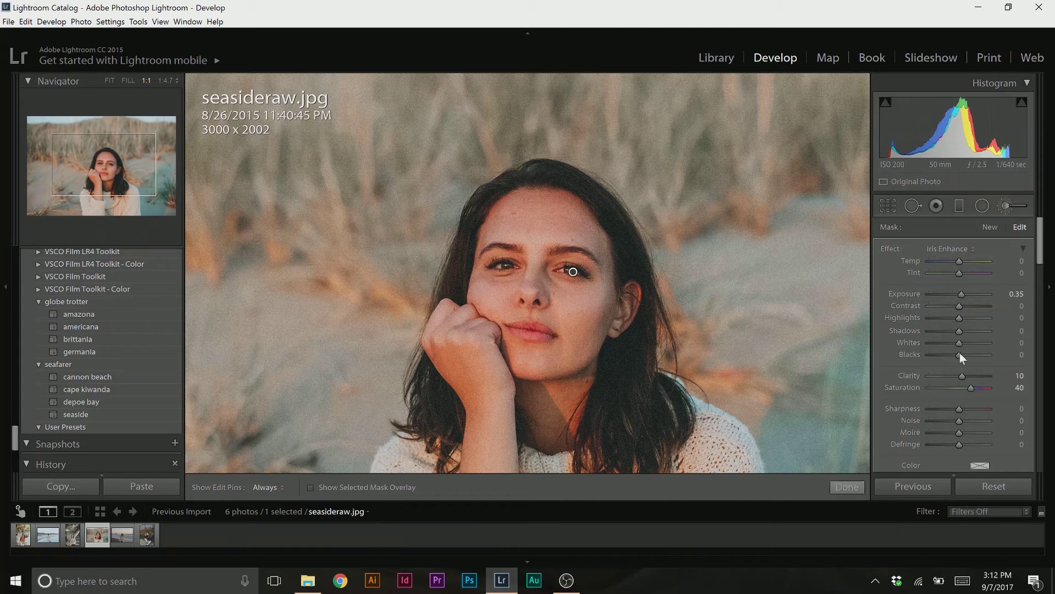
drag(966, 295, 963, 292)
click(858, 486)
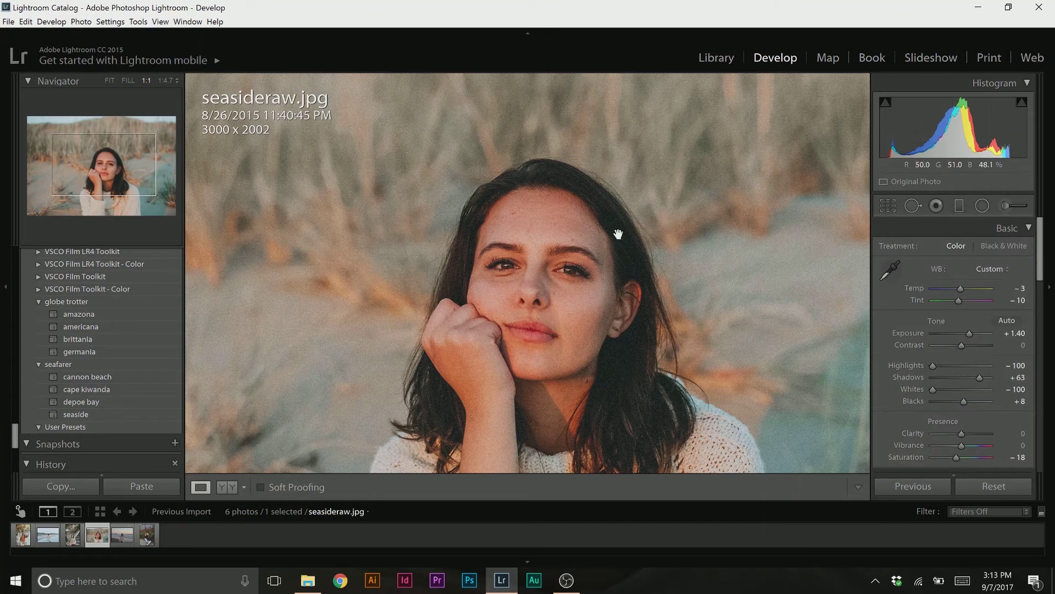
click(579, 230)
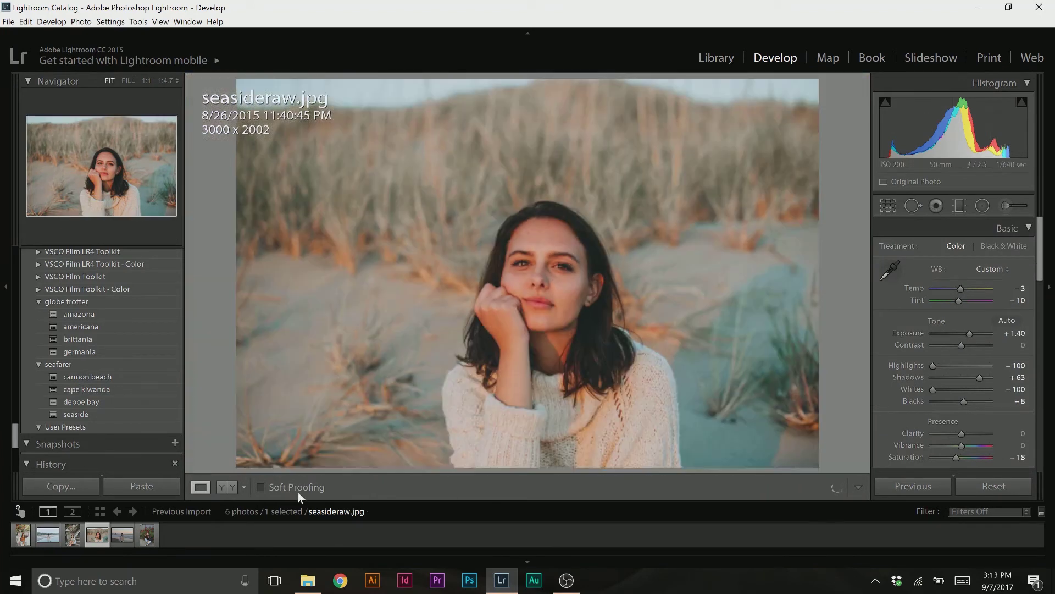
Open cannonbeachraw.jpg, try the seafarer cannon beach preset, and settle on the depoe bay preset.
click(123, 541)
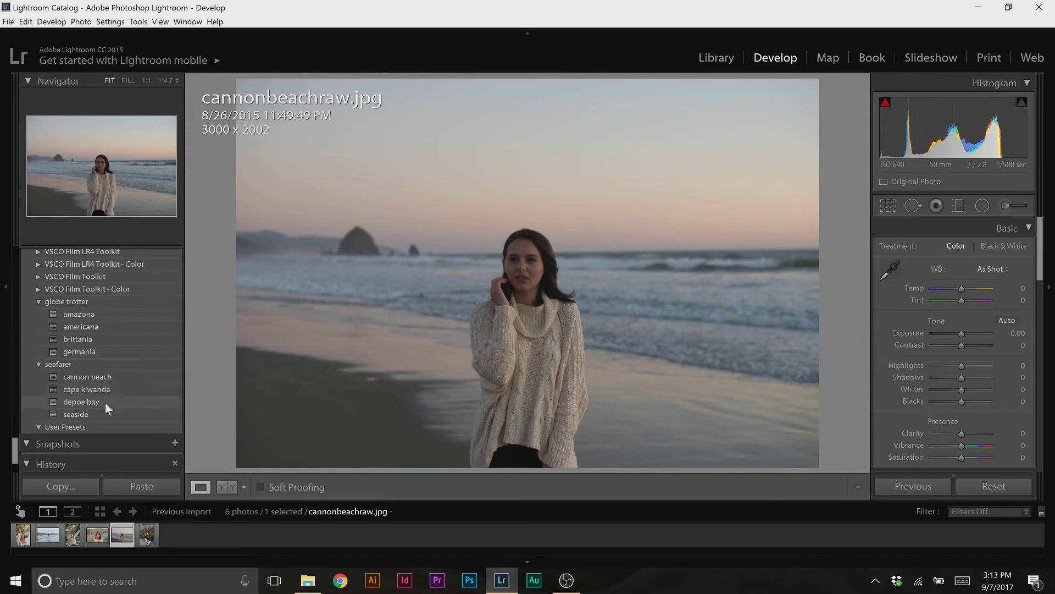
click(166, 377)
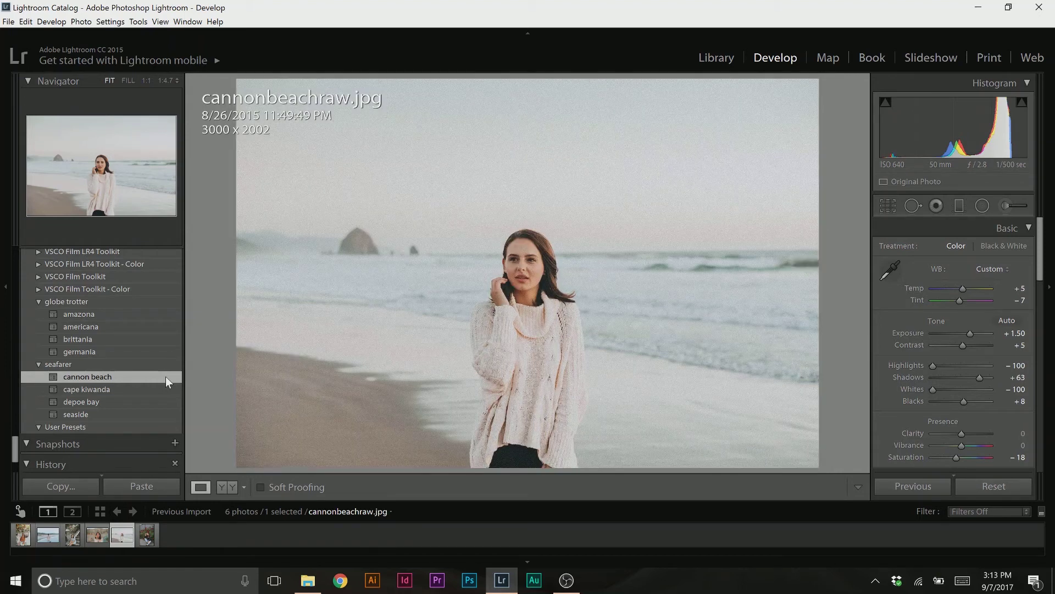
click(157, 403)
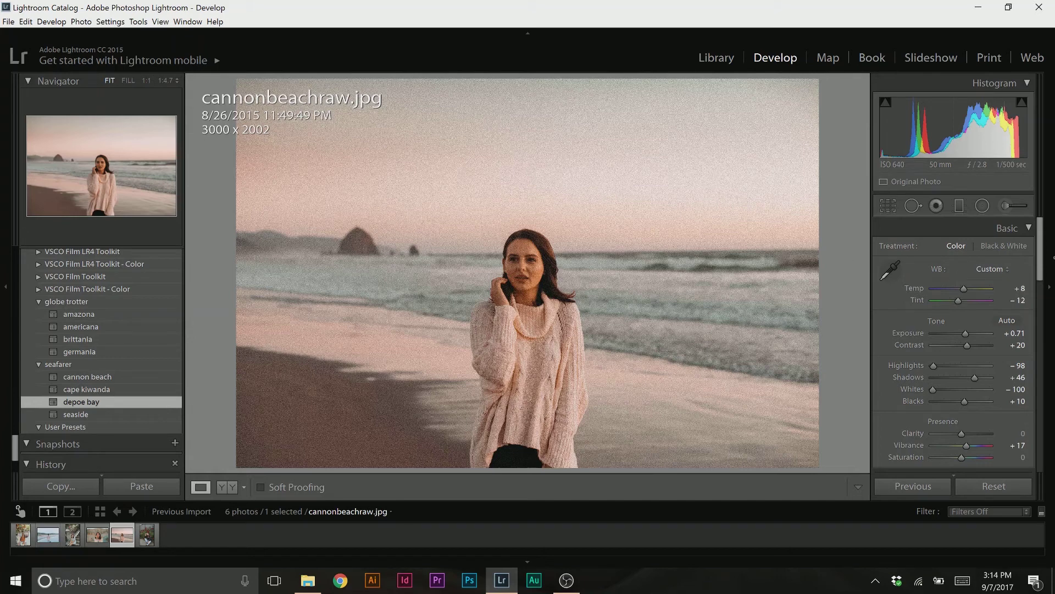
Reduce the grain amount on cannonbeachraw.jpg to soften the preset's film grain.
drag(1044, 268, 1045, 404)
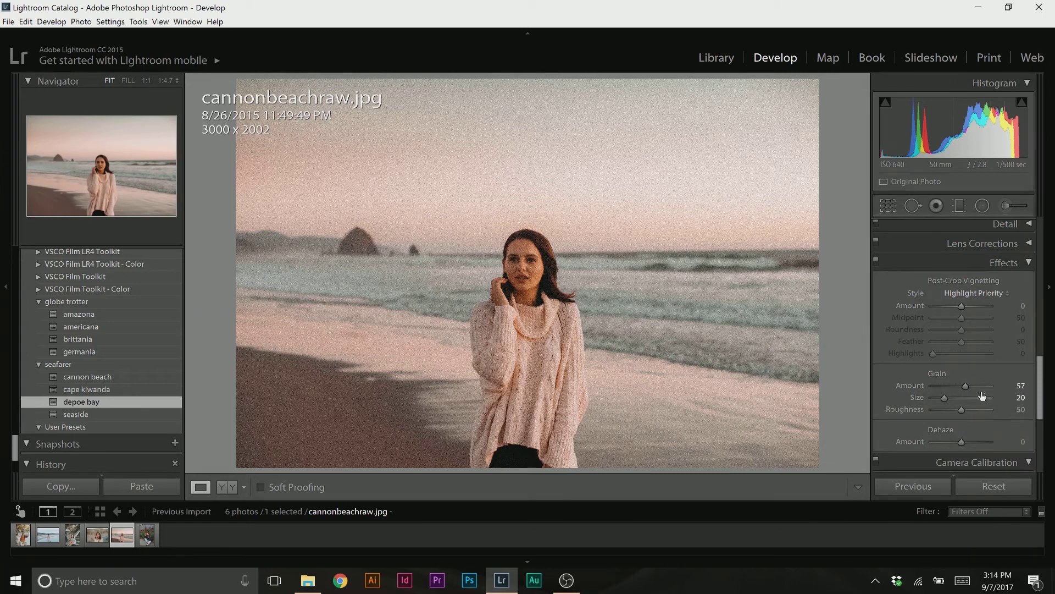
click(951, 387)
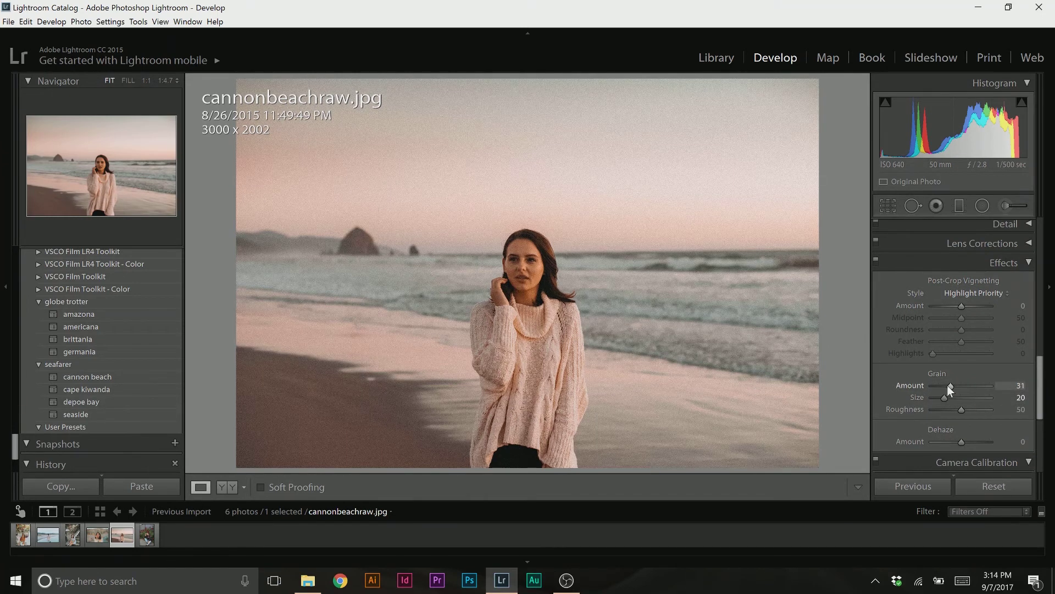
click(944, 387)
Set the beach portrait's white balance temperature to +3 and its exposure to +1.21.
drag(1041, 391, 1052, 253)
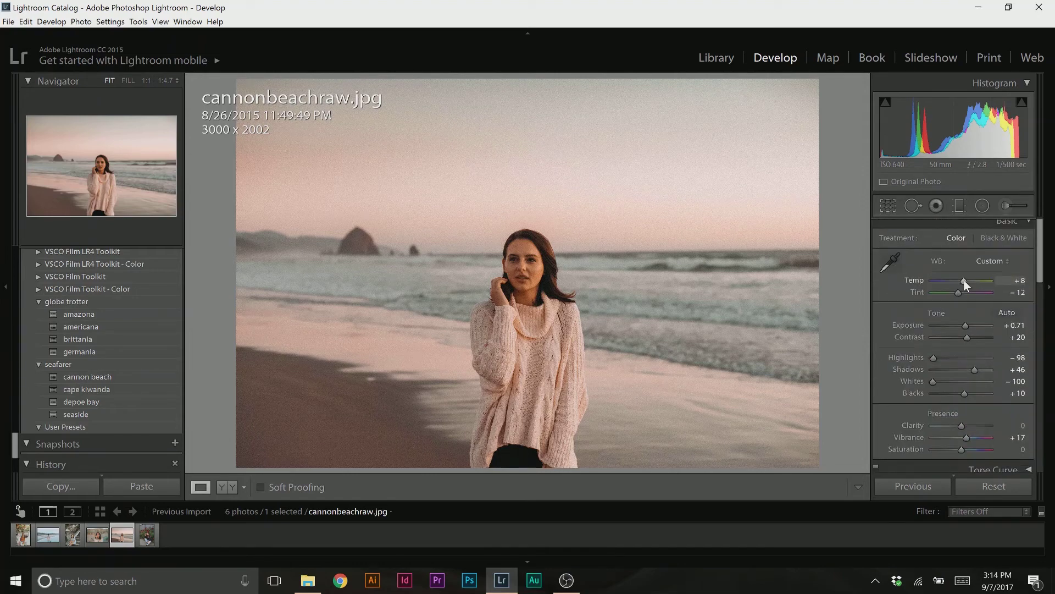
drag(965, 282, 962, 283)
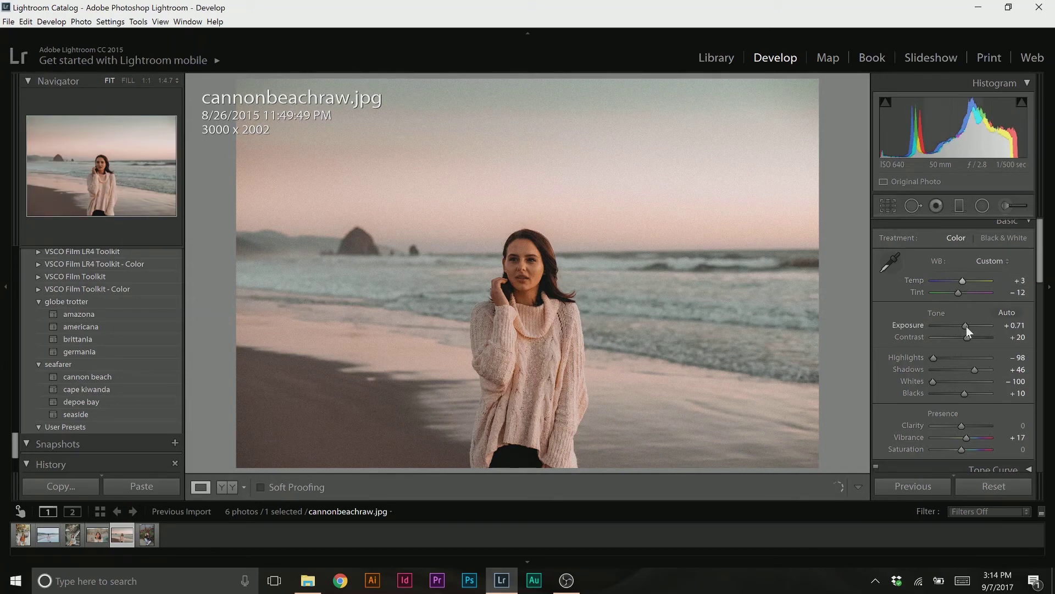
drag(966, 325, 967, 325)
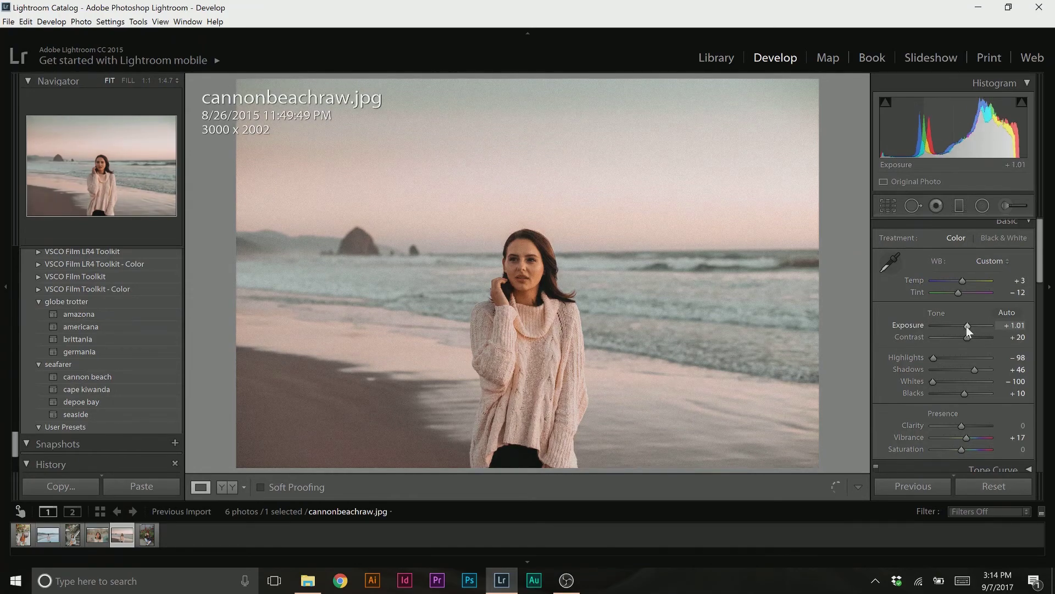
scroll(967, 327, up, 2)
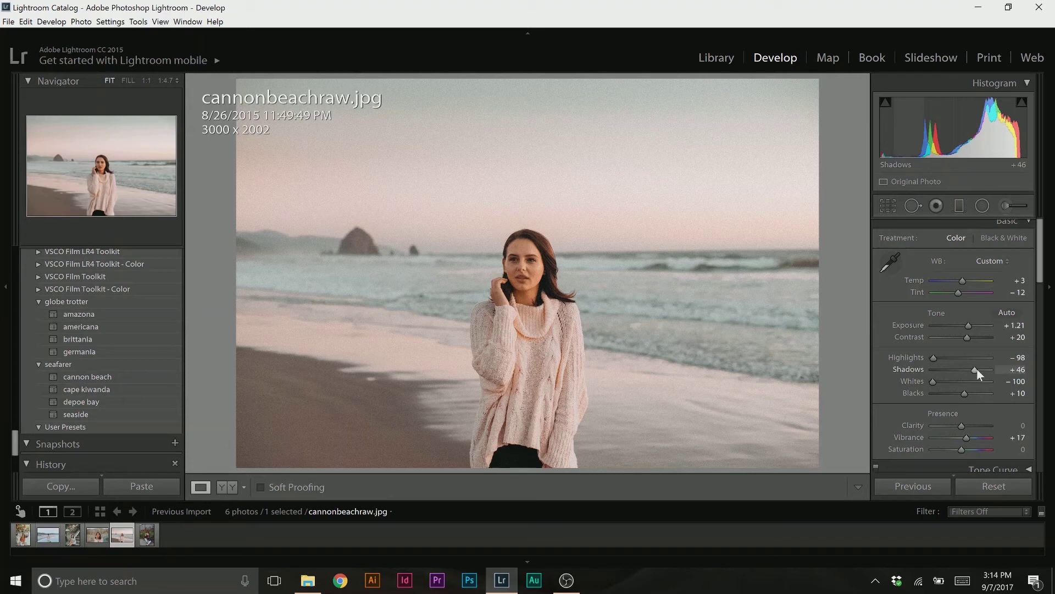
Raise the beach portrait's shadows to +56 and brush Iris Enhance onto the woman's eyes with exposure 0.45.
scroll(976, 370, up, 1)
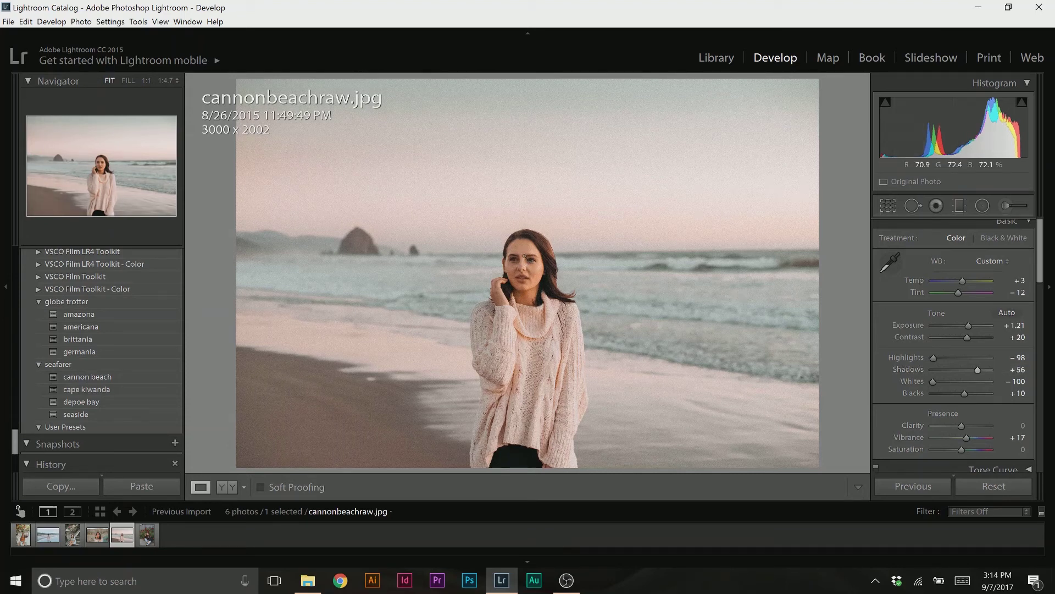
click(525, 258)
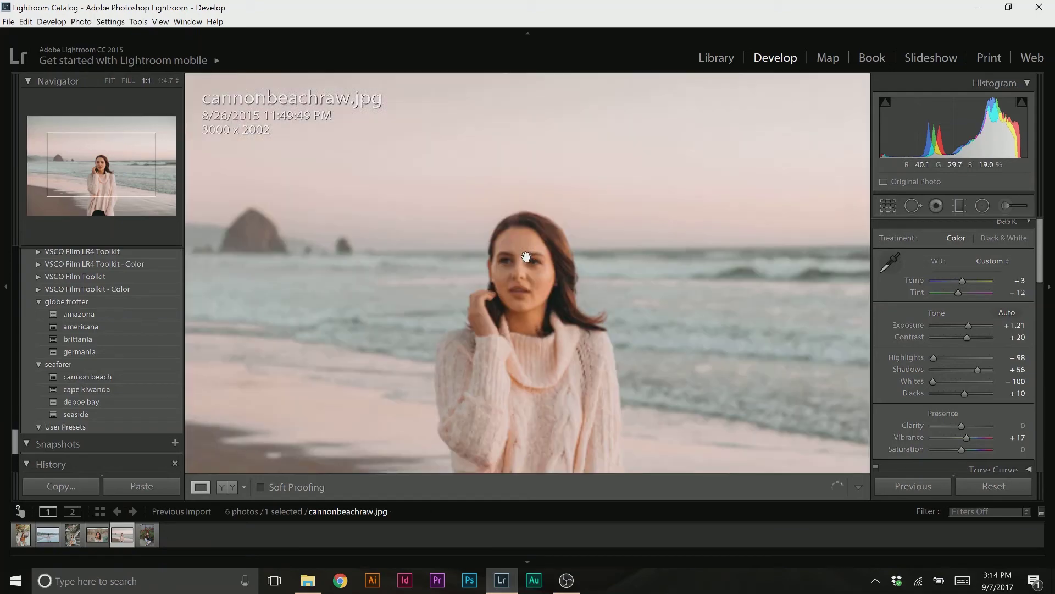
click(1025, 206)
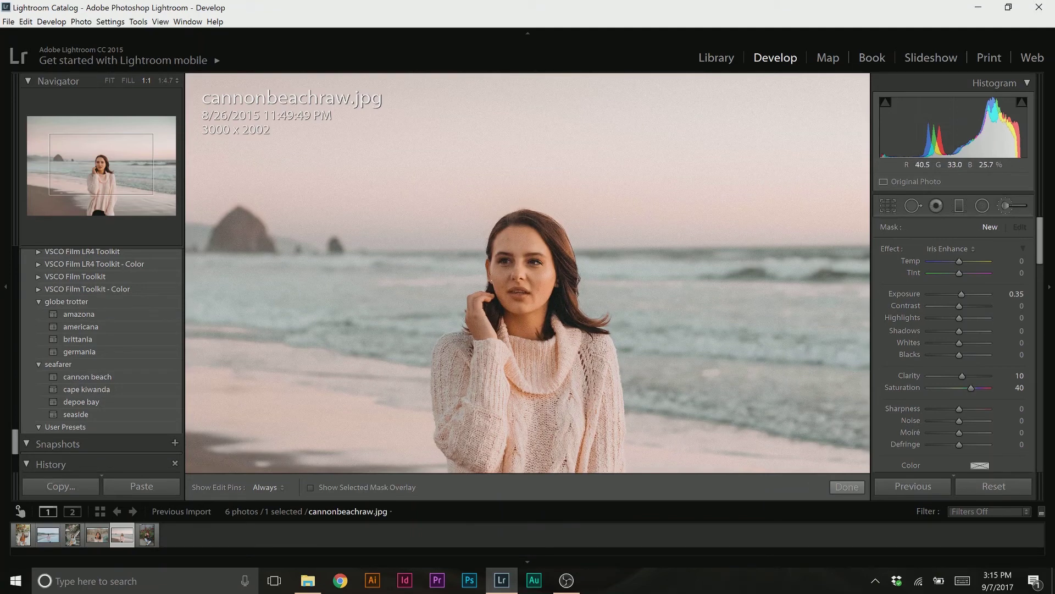
key(h)
key(h)
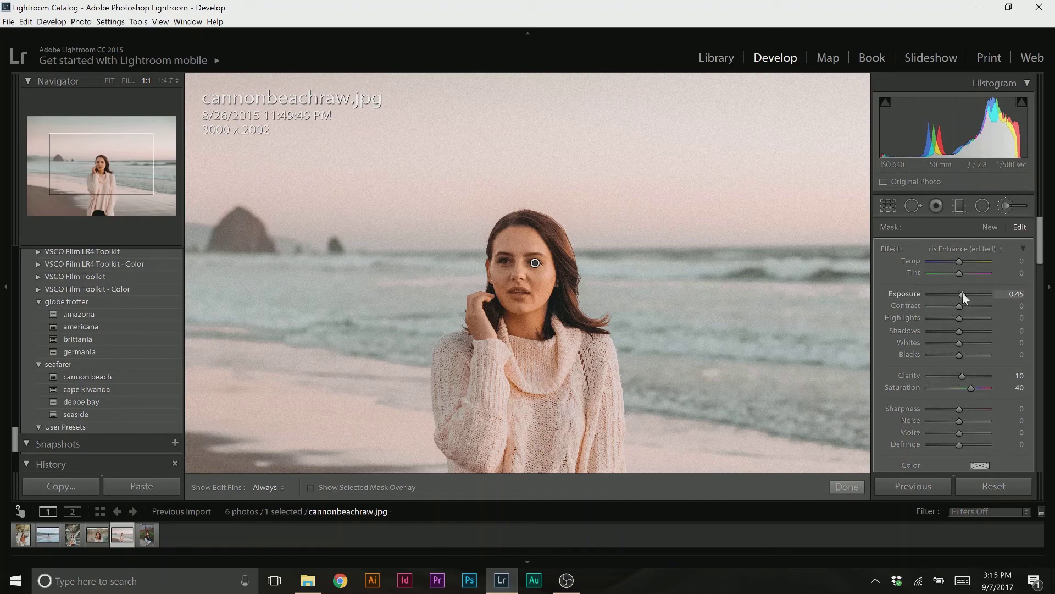
click(859, 486)
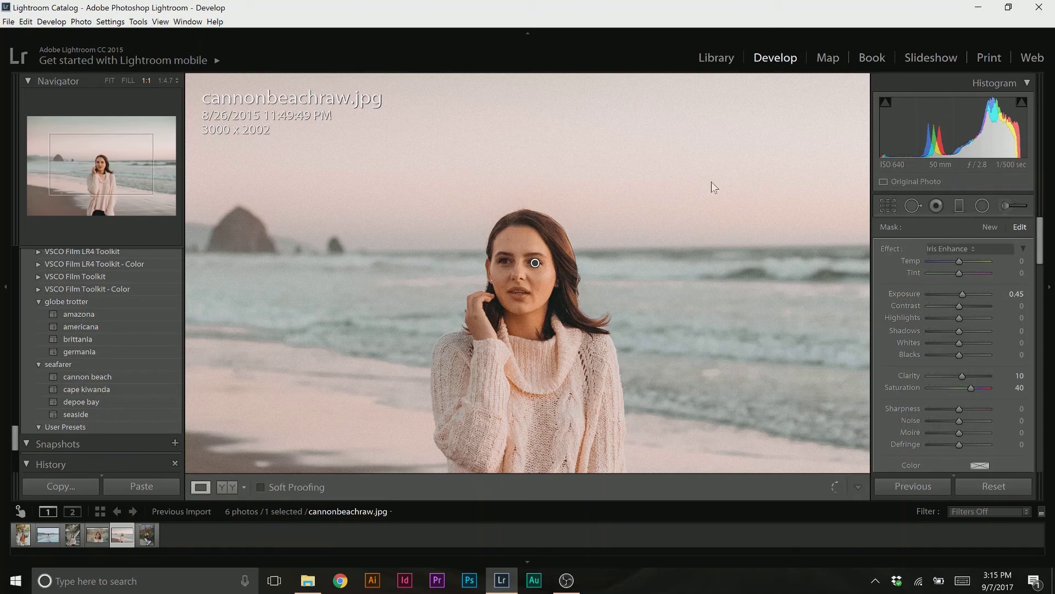
click(635, 247)
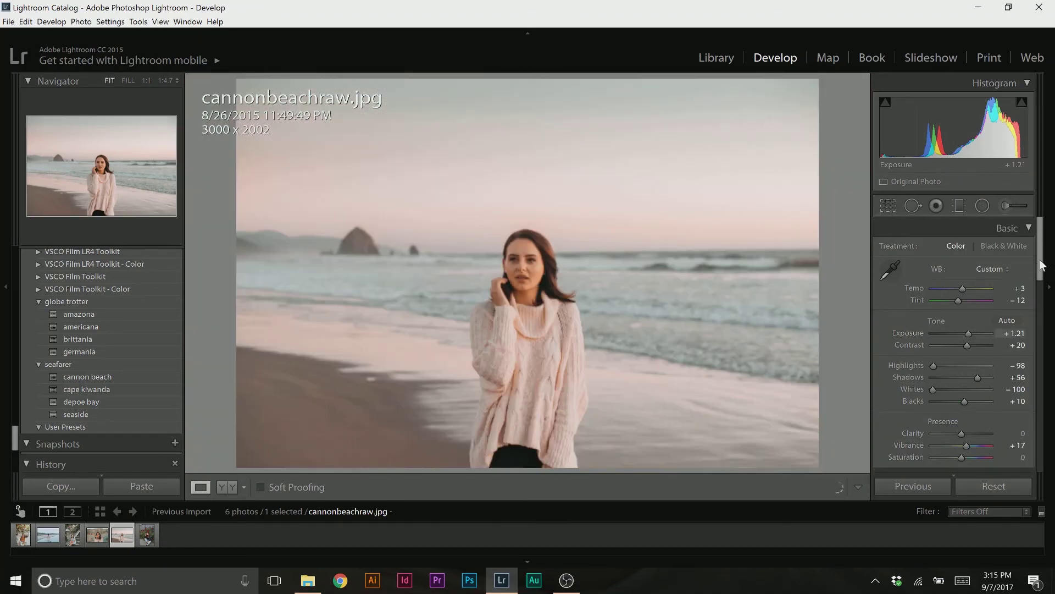
Check the beach portrait's orange hue in the HSL adjustments.
drag(1042, 266, 1039, 324)
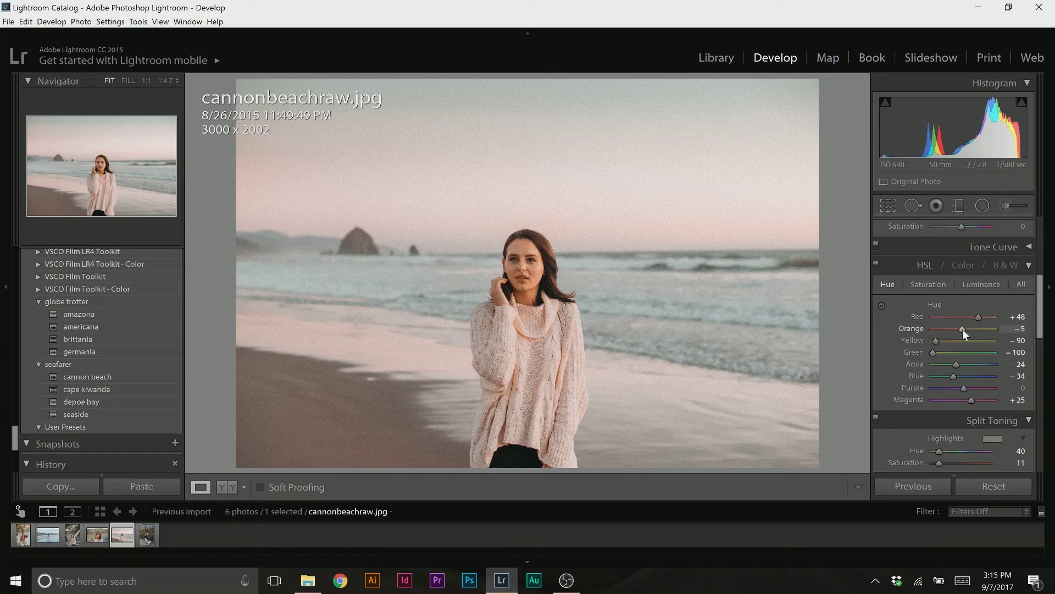
key(Down)
Open amazonabomberjacketraw (1 of 4).jpg and apply the globe trotter amazona preset.
click(147, 538)
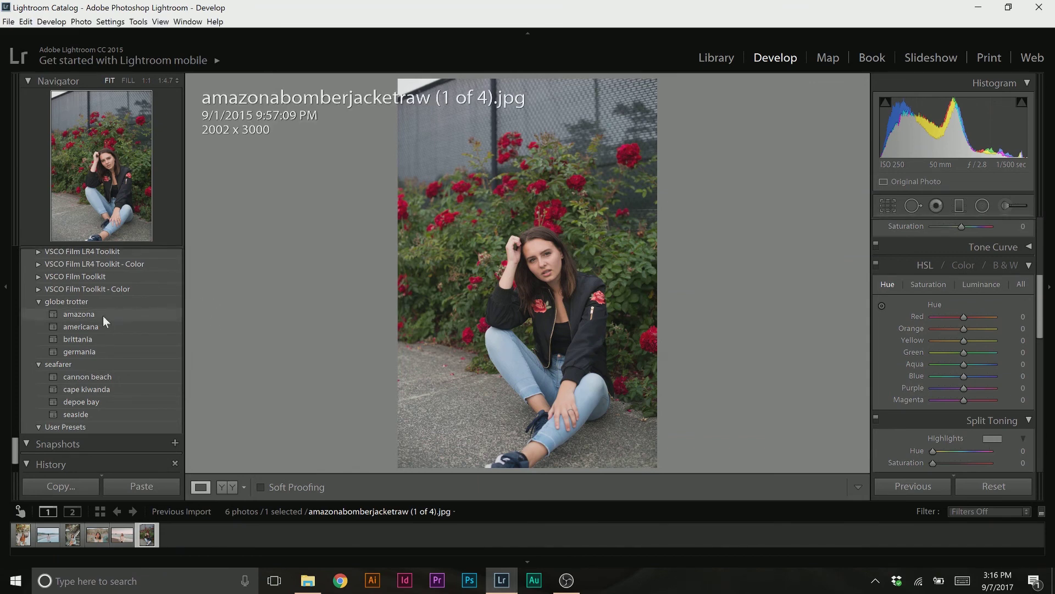
click(143, 318)
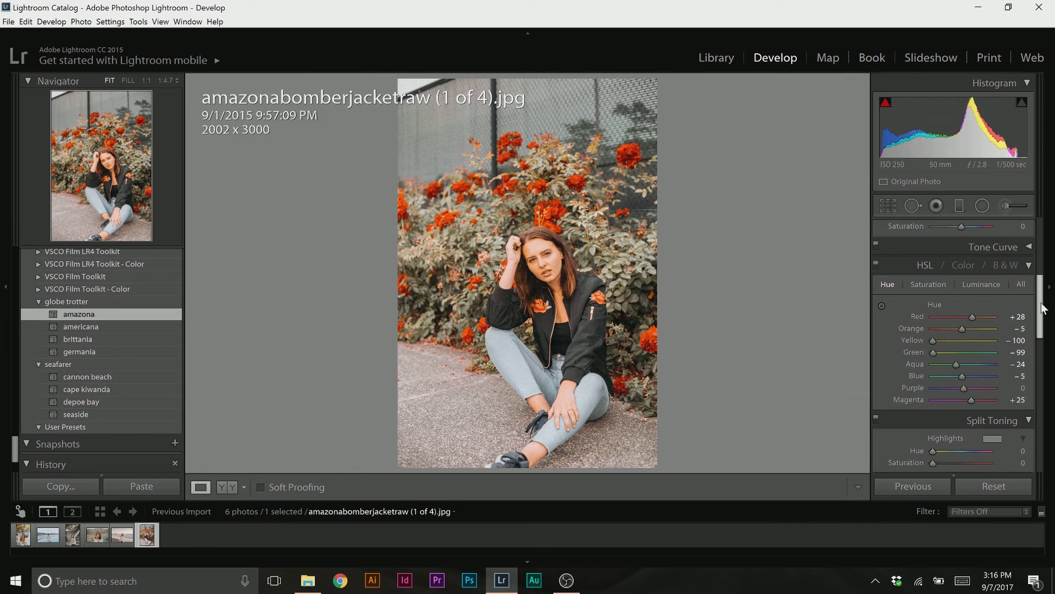
Set the rose-bush portrait's orange saturation to +13 and its orange luminance to +11 in the HSL adjustments.
scroll(1043, 307, up, 1)
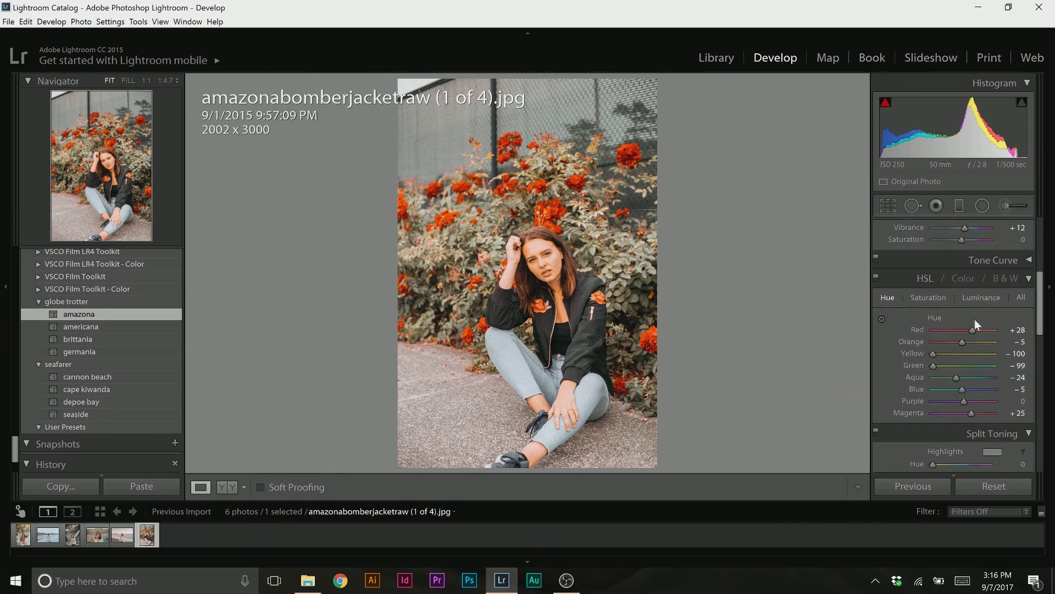
click(930, 298)
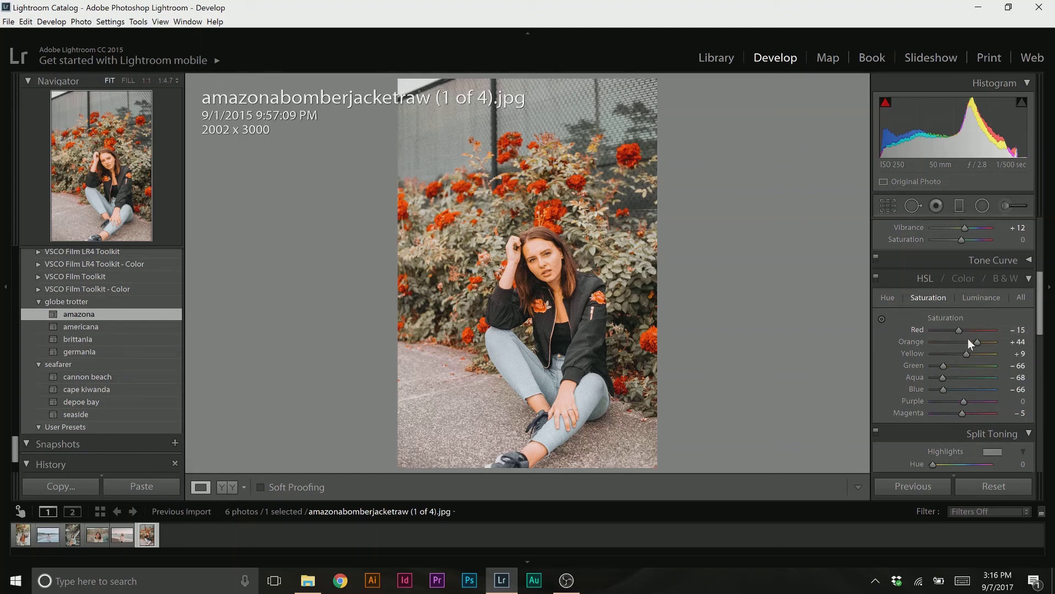
click(968, 340)
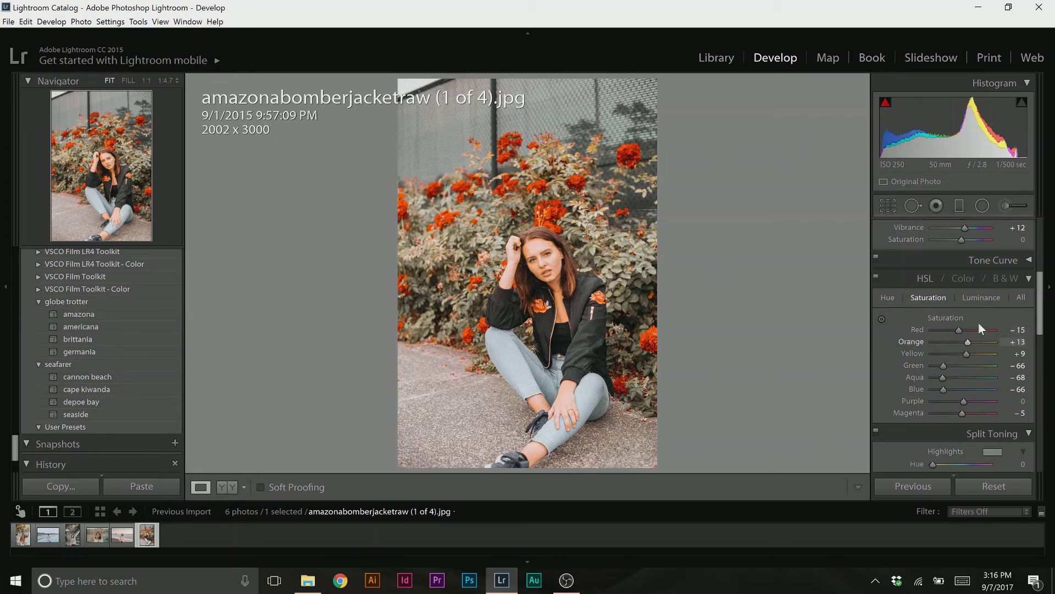
click(992, 298)
click(961, 340)
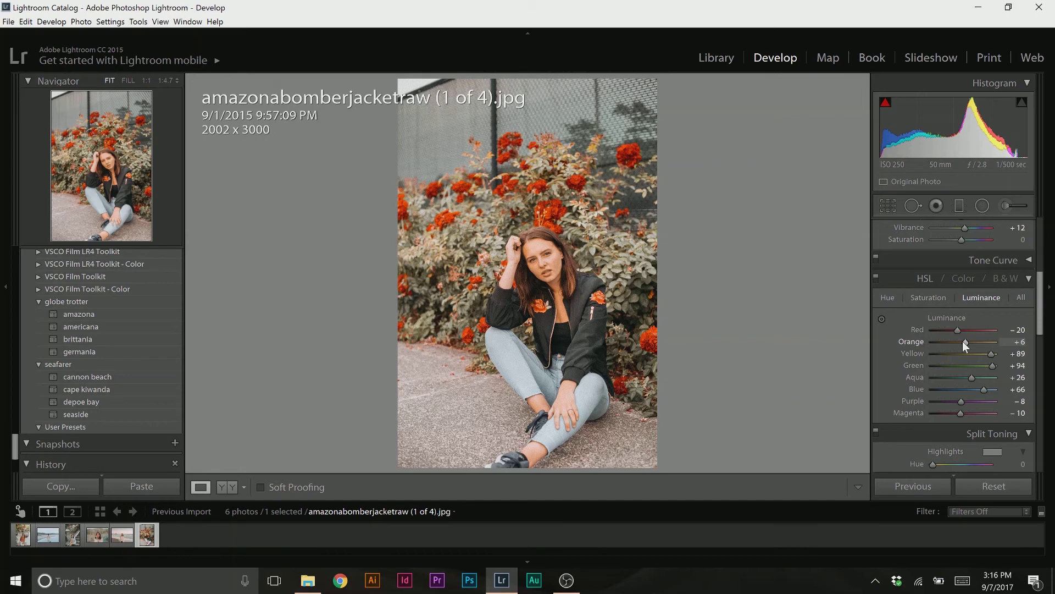
key(Up)
Lower the rose-bush portrait's orange saturation further to +8.
click(935, 295)
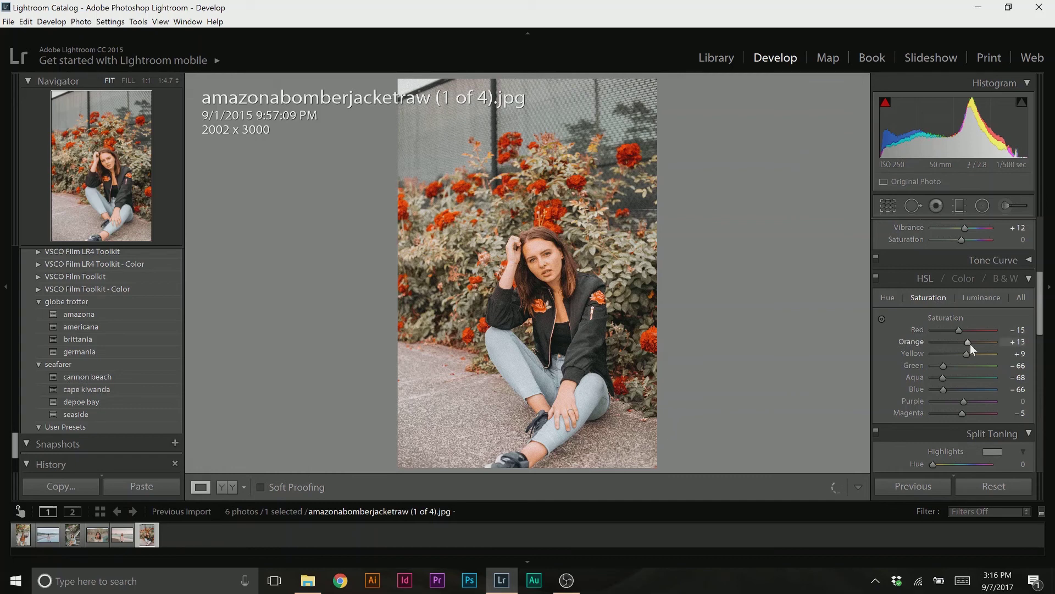
scroll(971, 345, down, 5)
scroll(1041, 317, down, 4)
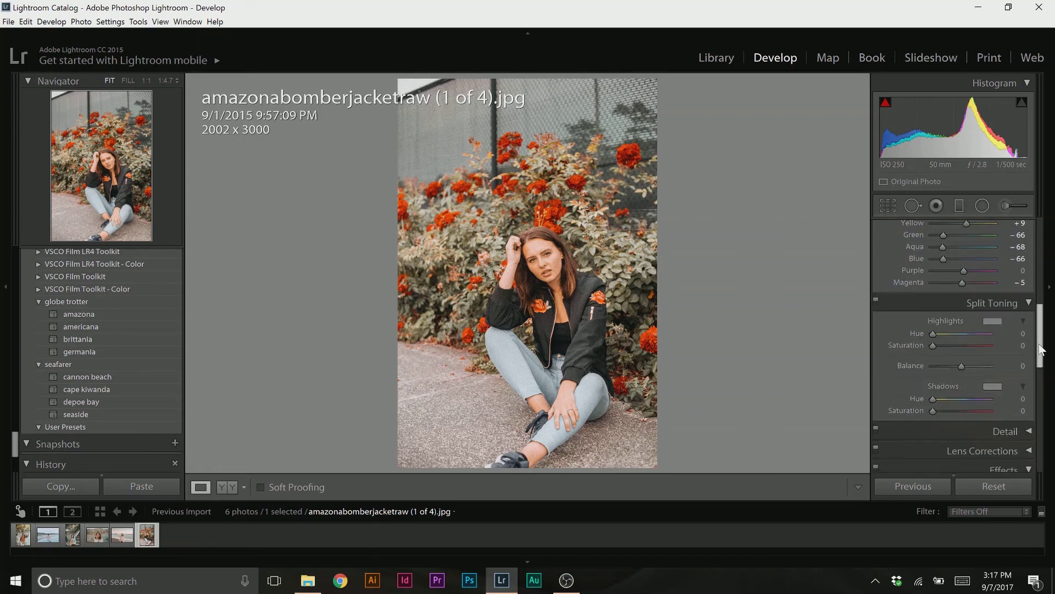
scroll(1041, 324, up, 3)
scroll(1041, 332, down, 2)
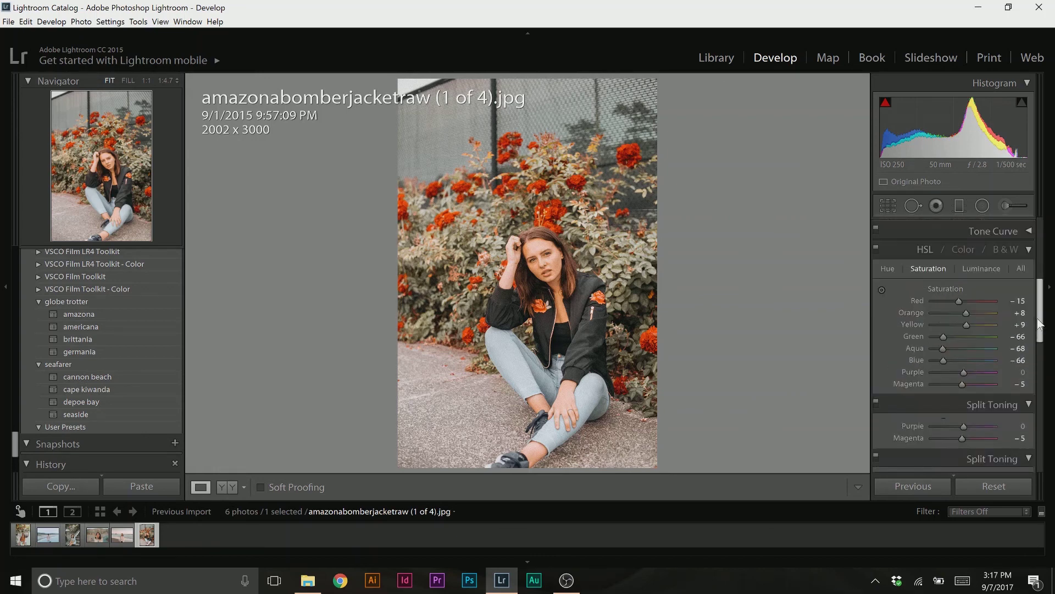
scroll(1040, 332, up, 1)
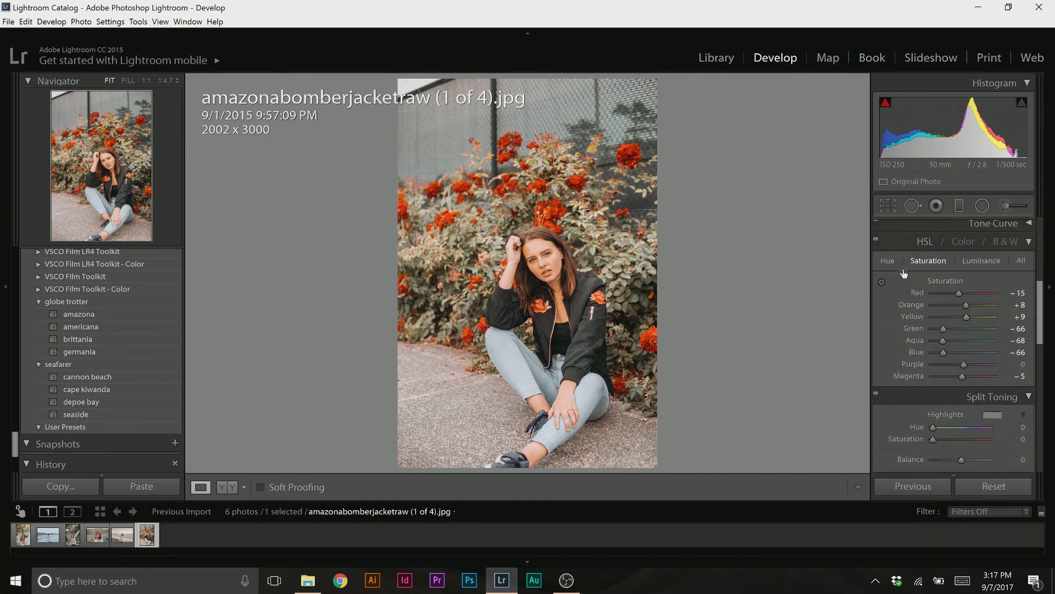
Shift the blue hue to -27 on the rose-bush portrait and review its HSL luminance values.
click(888, 262)
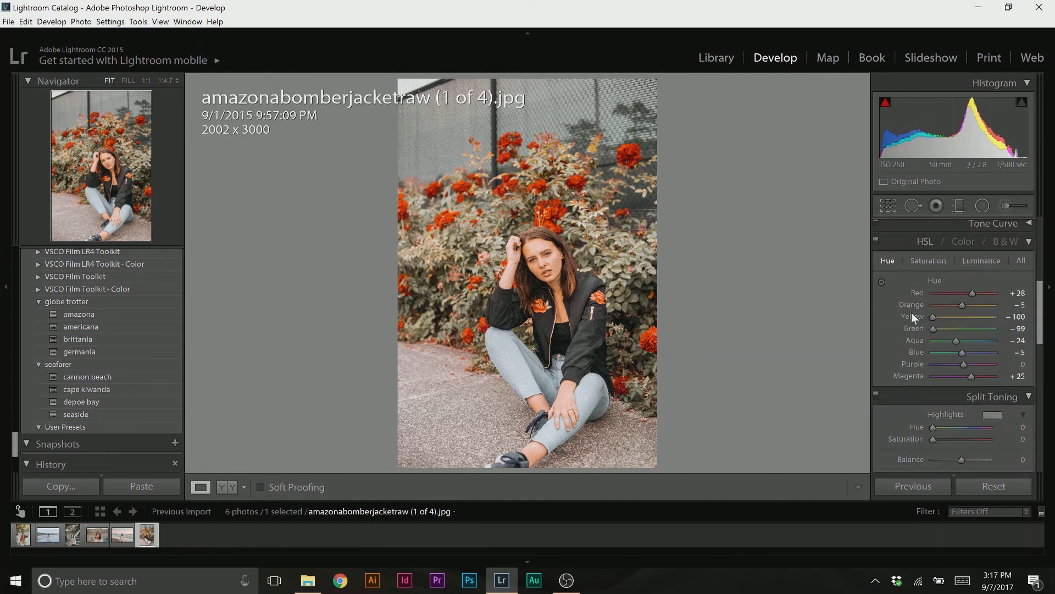
drag(953, 351, 955, 351)
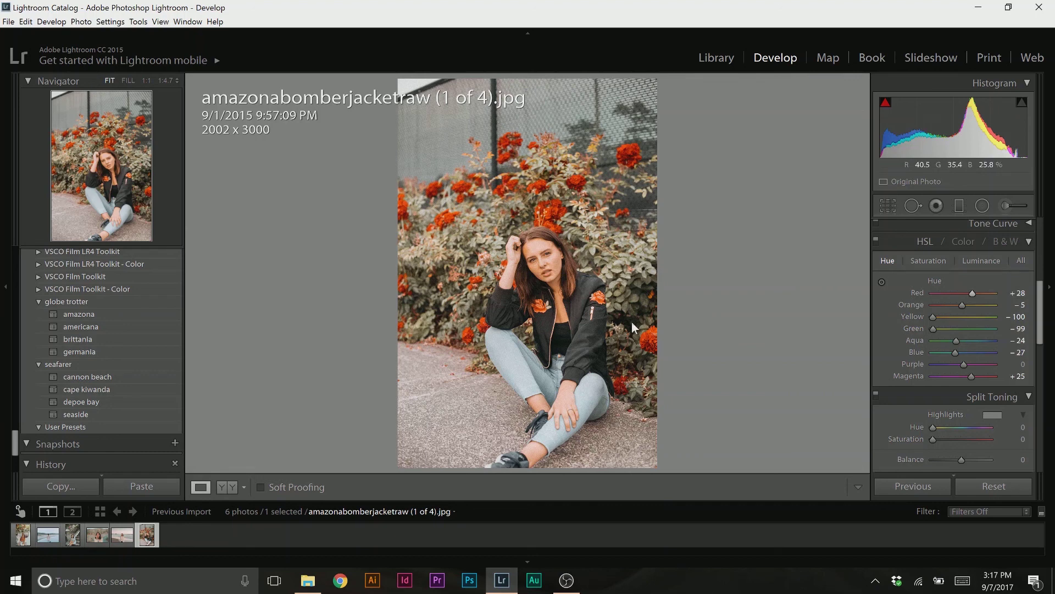
click(991, 262)
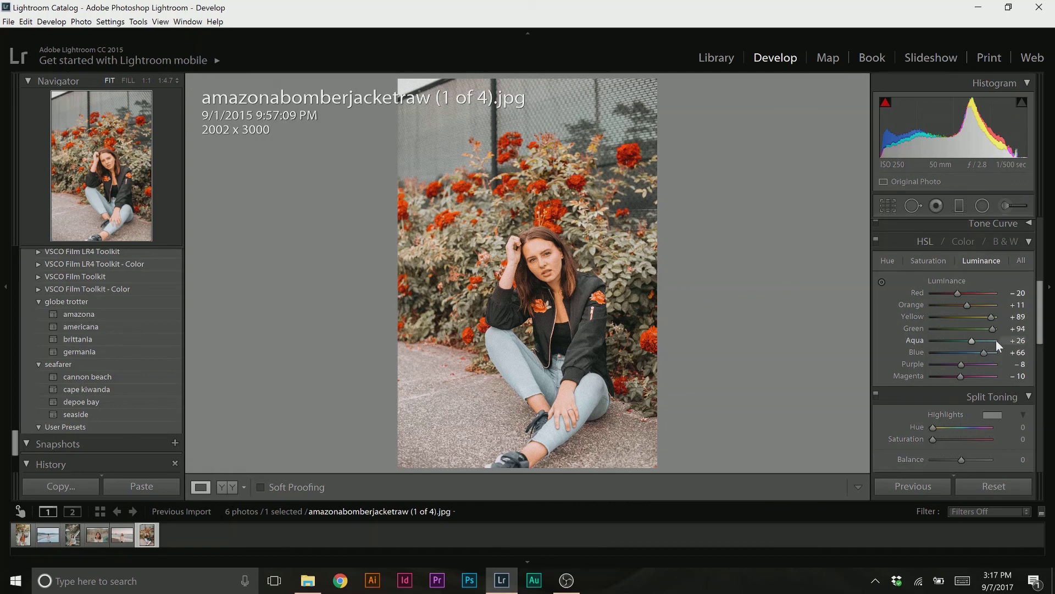
drag(1041, 323, 1047, 256)
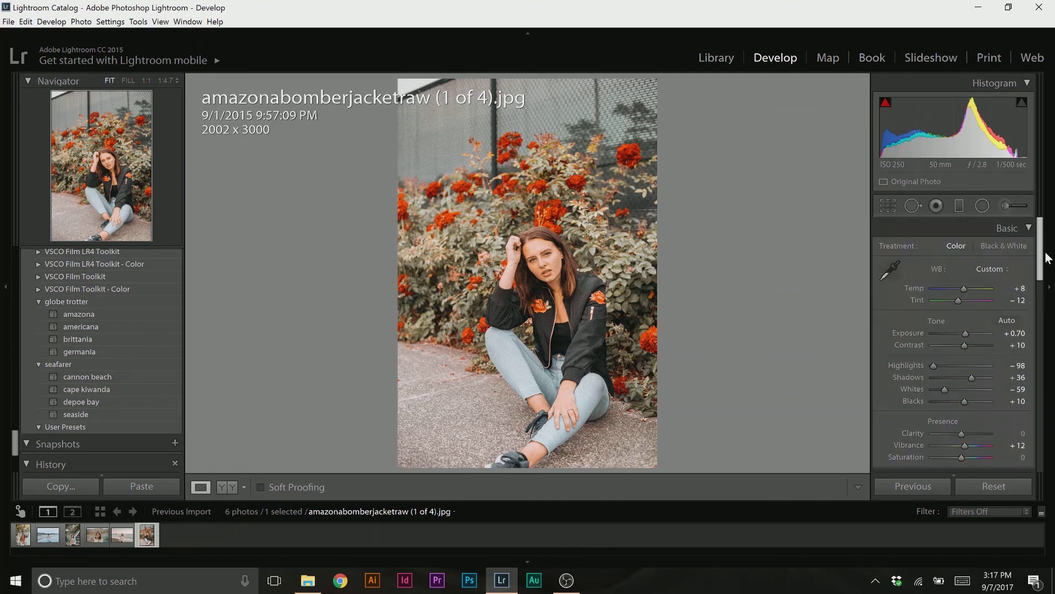